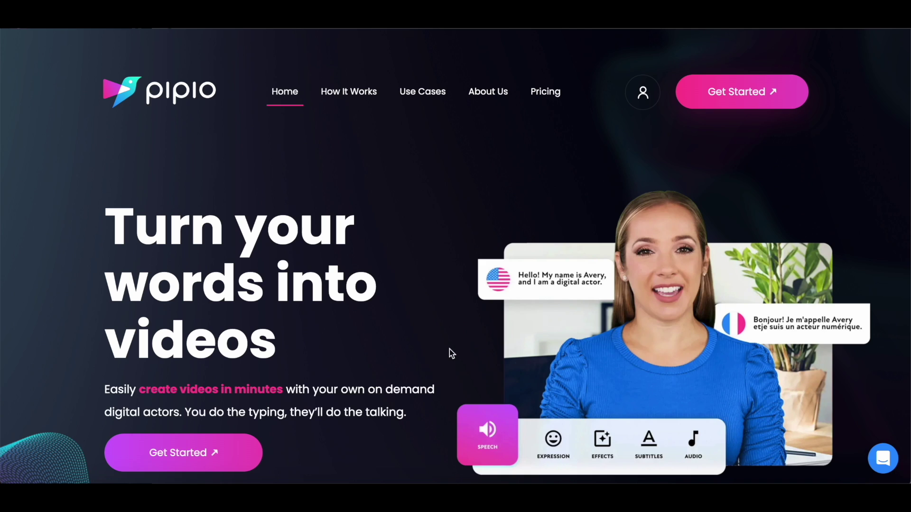
# - Look through the Pipio home page for its digital actors, script-to-video creation and language features
pyautogui.scroll(-9, 449, 349)
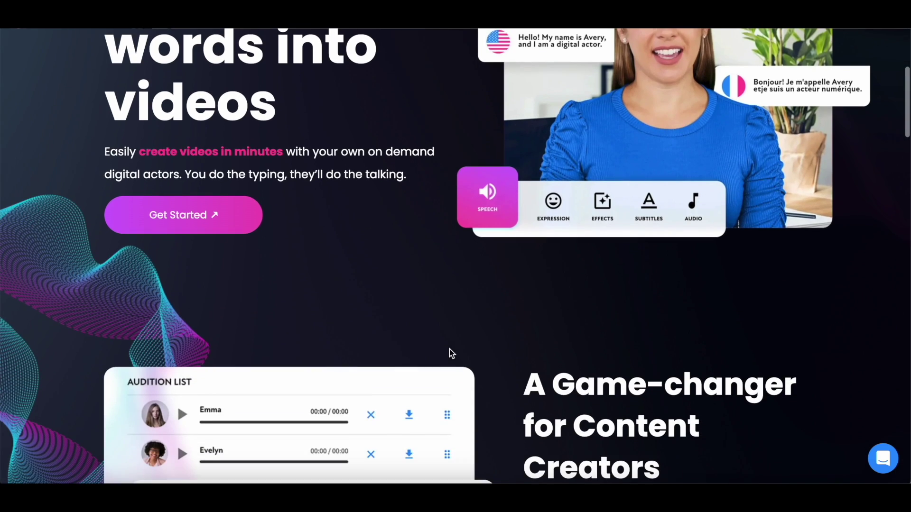
pyautogui.scroll(-6, 449, 349)
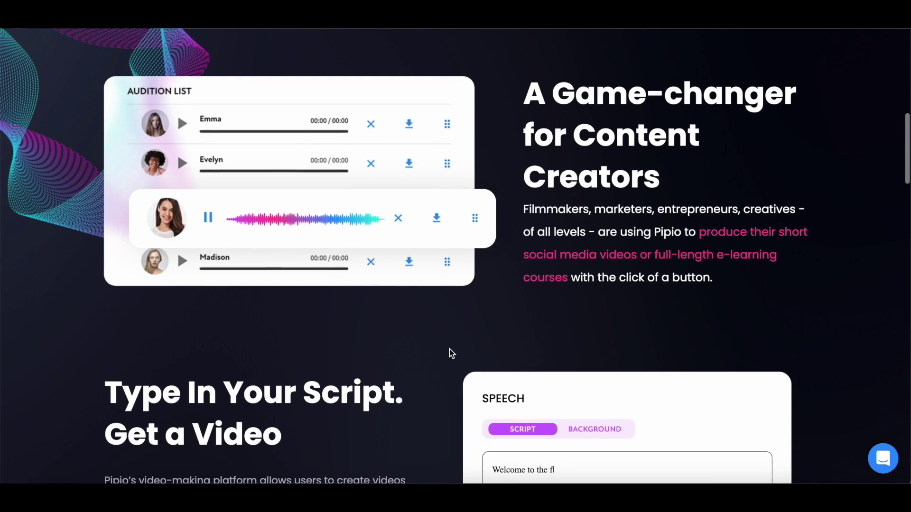
pyautogui.scroll(-6, 449, 349)
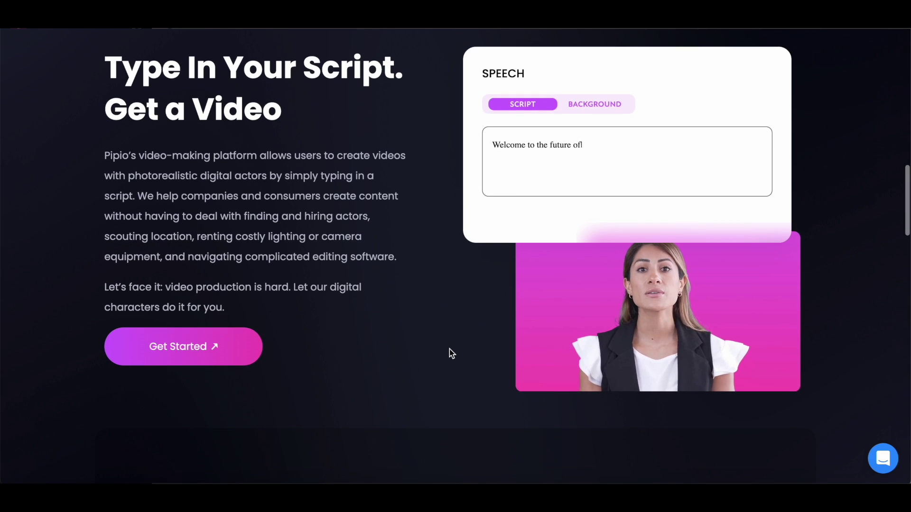
pyautogui.scroll(-10, 448, 349)
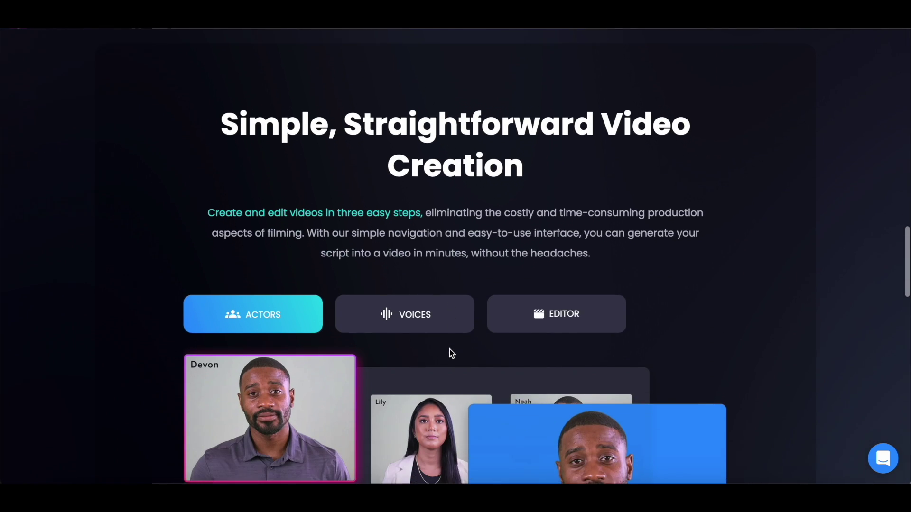
pyautogui.scroll(-3, 451, 353)
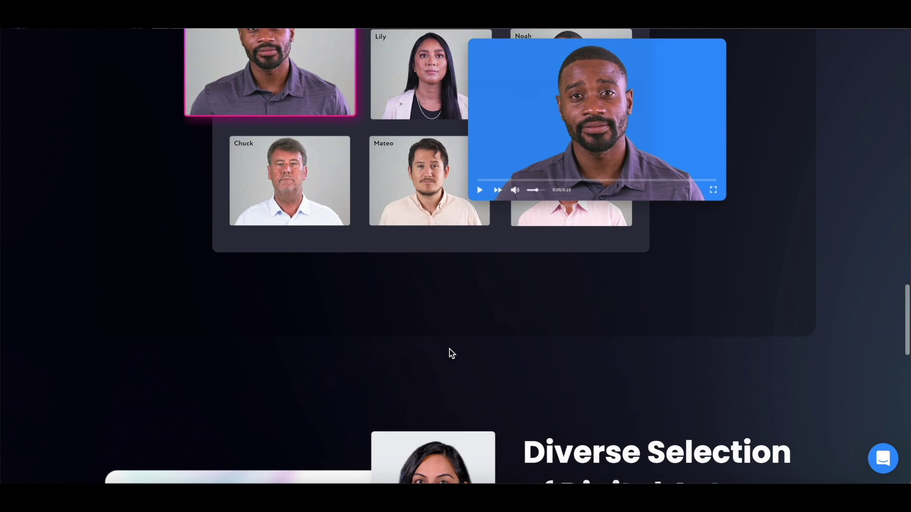
pyautogui.scroll(-6, 451, 354)
pyautogui.scroll(-10, 451, 351)
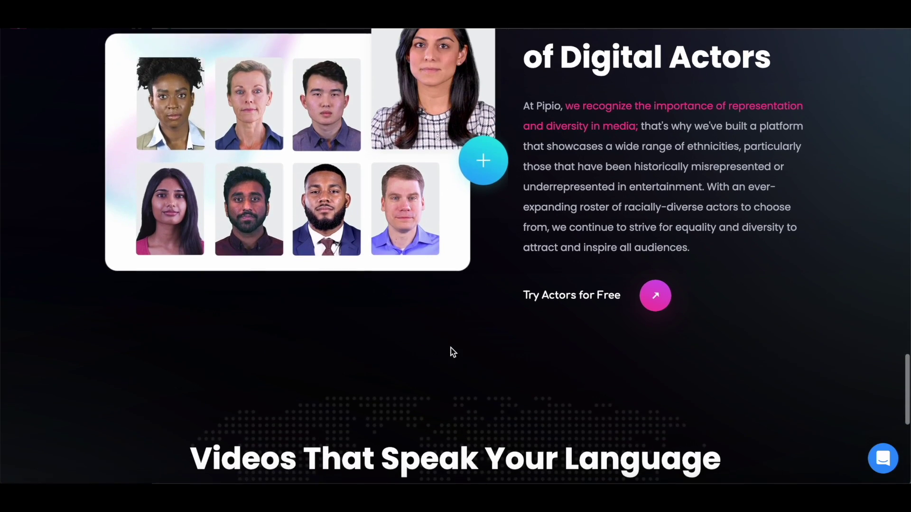
pyautogui.scroll(-2, 451, 349)
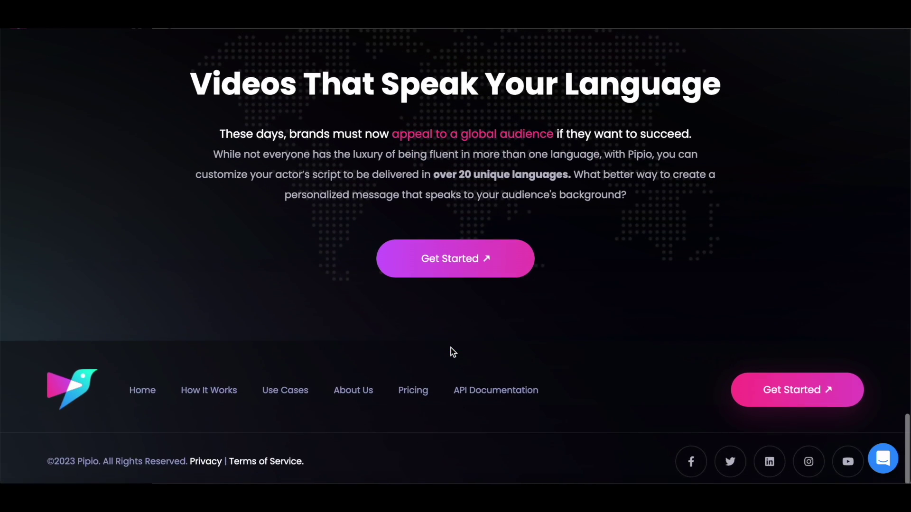
pyautogui.scroll(12, 451, 349)
pyautogui.scroll(15, 451, 348)
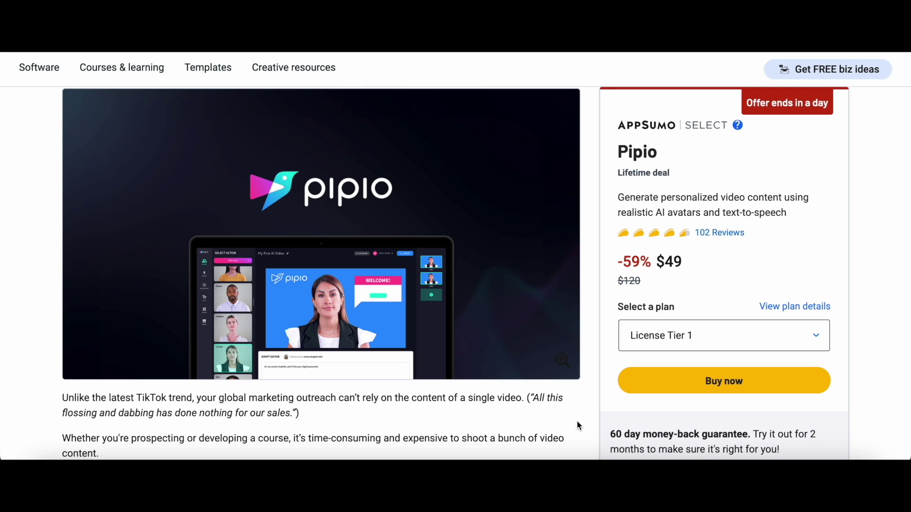
# - Examine the Pipio lifetime deal page on AppSumo, including its feature descriptions and TL;DR summary
pyautogui.scroll(-5, 577, 421)
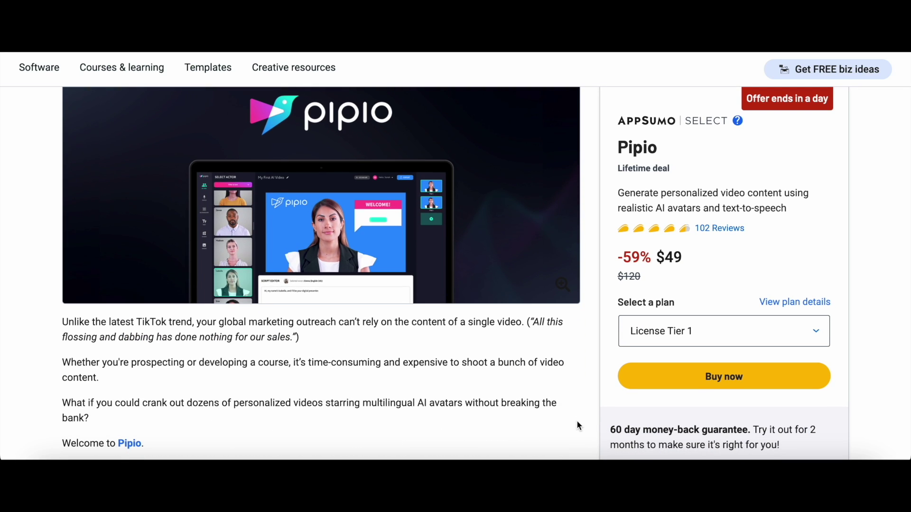
pyautogui.scroll(-20, 576, 421)
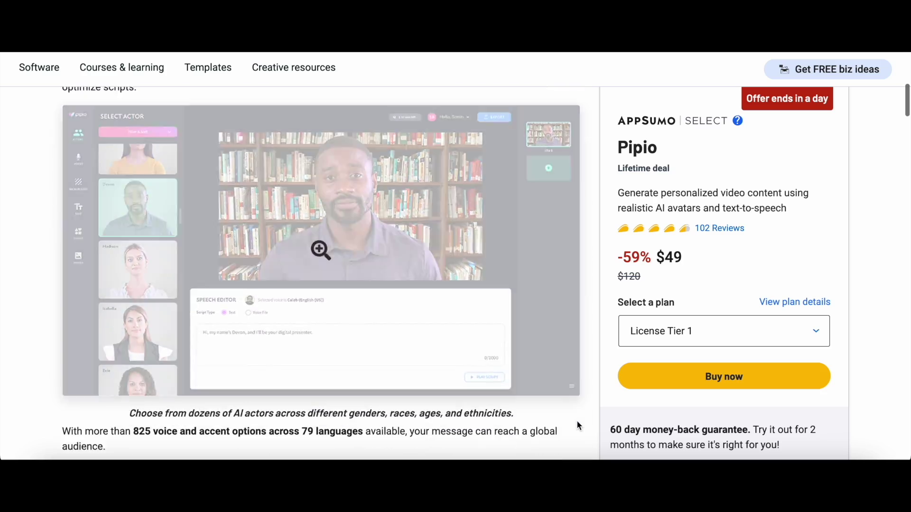
pyautogui.scroll(-14, 578, 426)
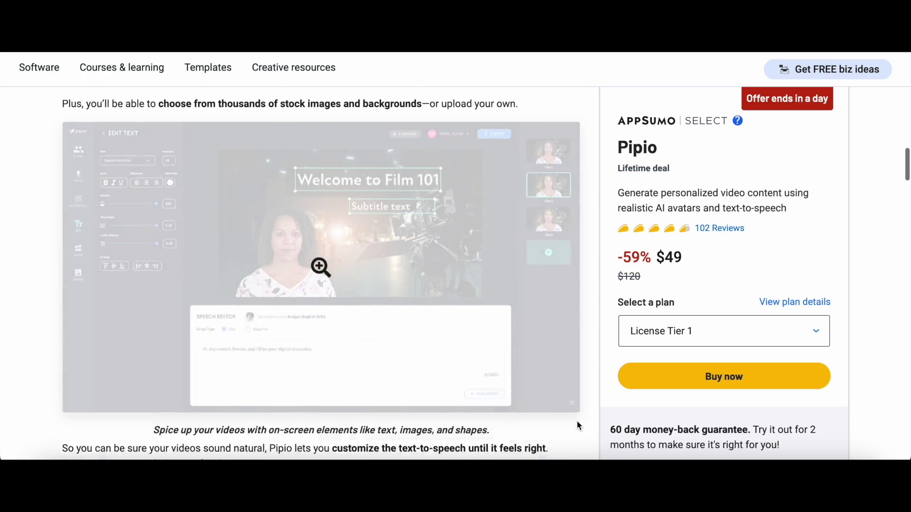
pyautogui.scroll(4, 578, 426)
pyautogui.scroll(20, 578, 426)
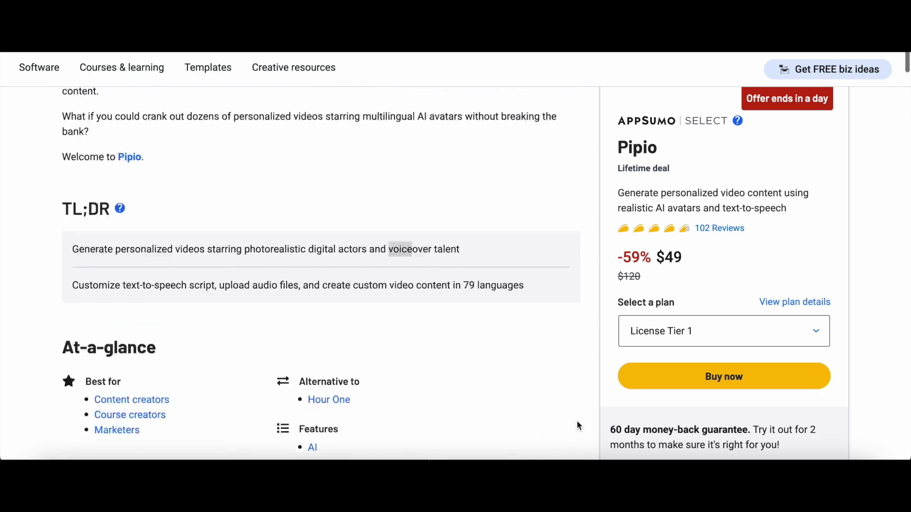
pyautogui.scroll(-1, 577, 421)
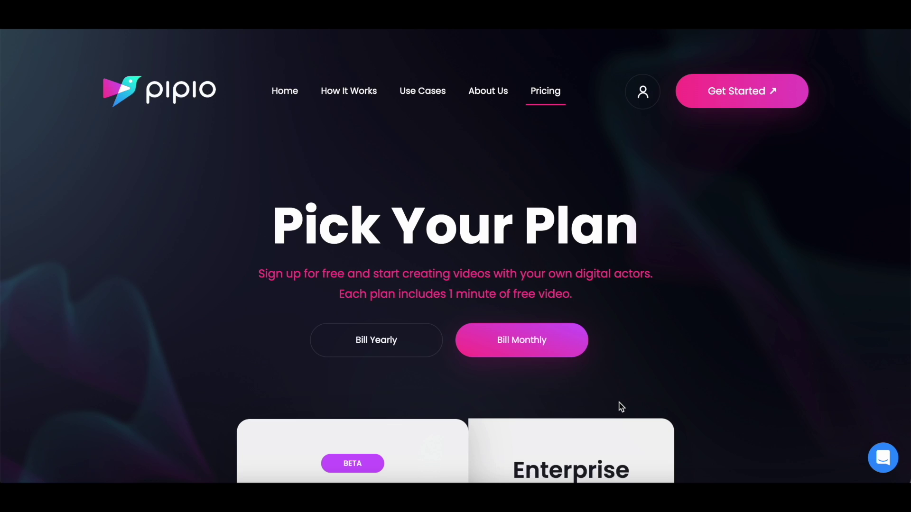
# - Review what the Premium and Enterprise plans include on Pipio's pricing page
pyautogui.scroll(-8, 621, 407)
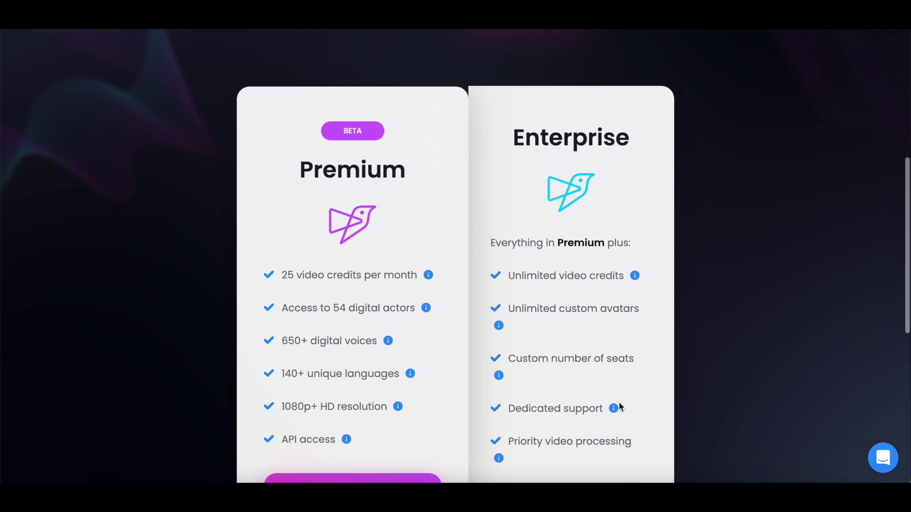
pyautogui.scroll(-1, 620, 405)
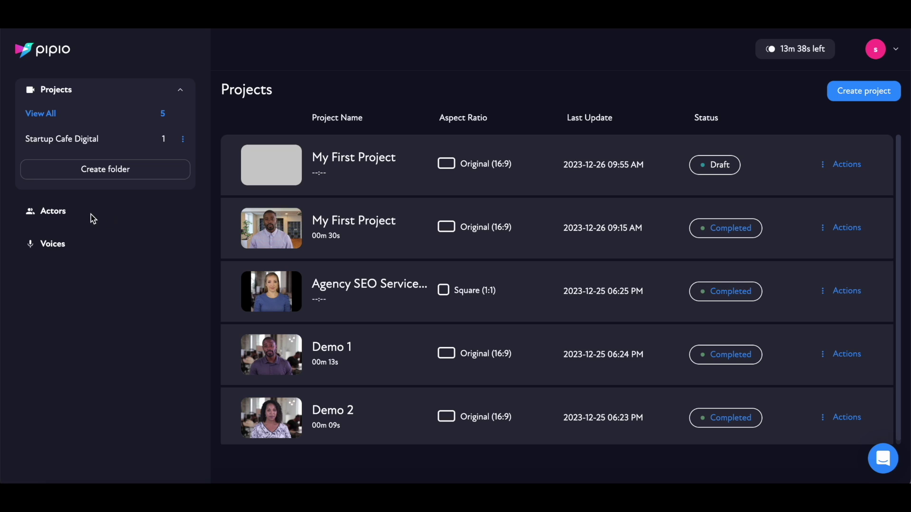
# - Open the actors library from the projects dashboard and look through the available stock actors
pyautogui.click(69, 214)
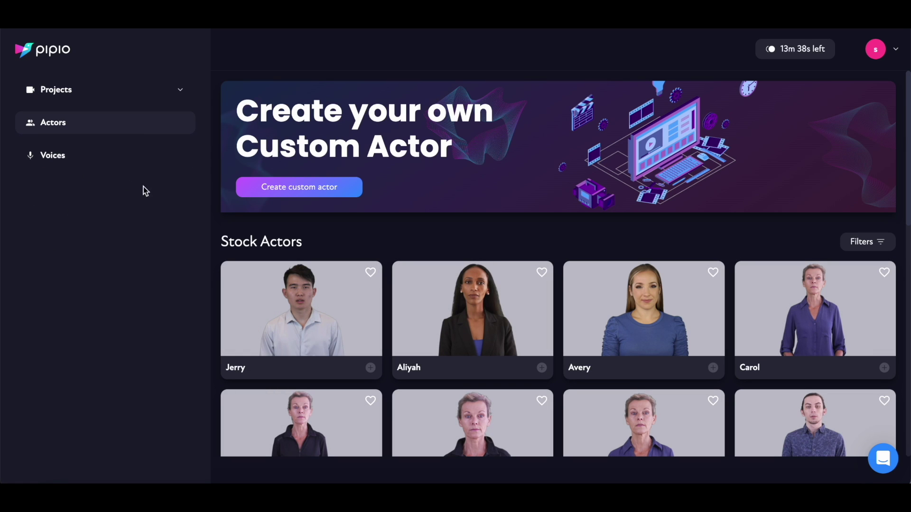
pyautogui.scroll(-4, 302, 285)
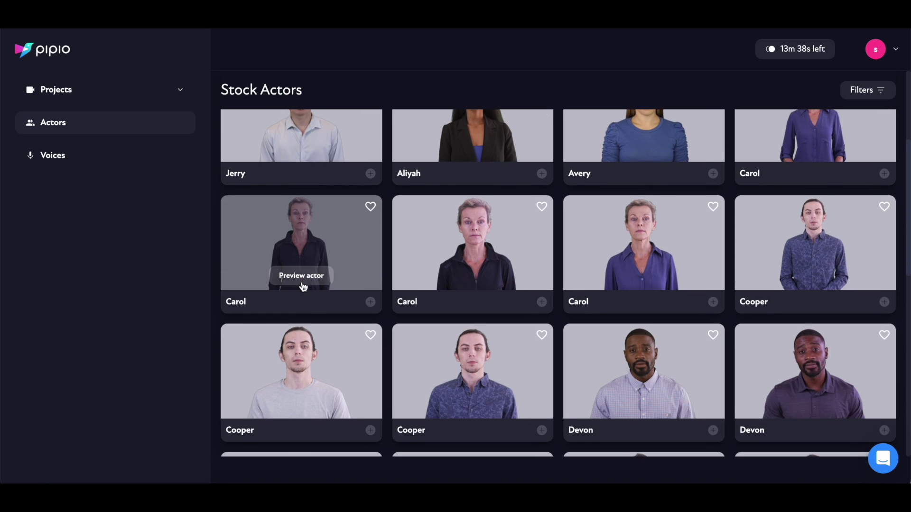
pyautogui.scroll(-4, 303, 287)
pyautogui.scroll(-9, 302, 286)
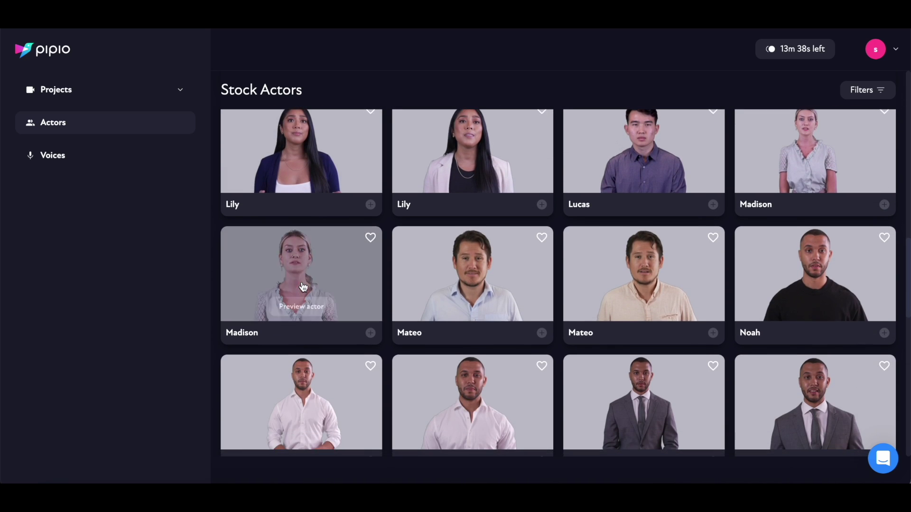
pyautogui.scroll(-3, 302, 286)
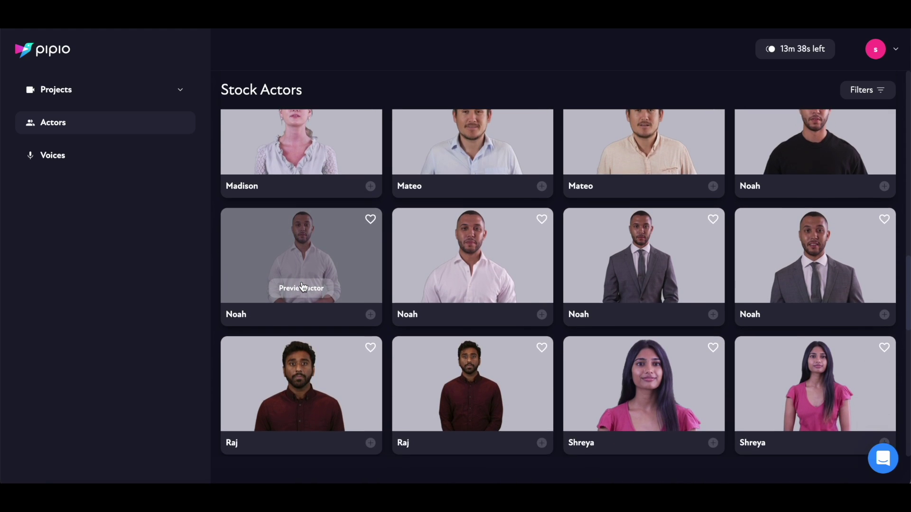
pyautogui.scroll(-2, 303, 286)
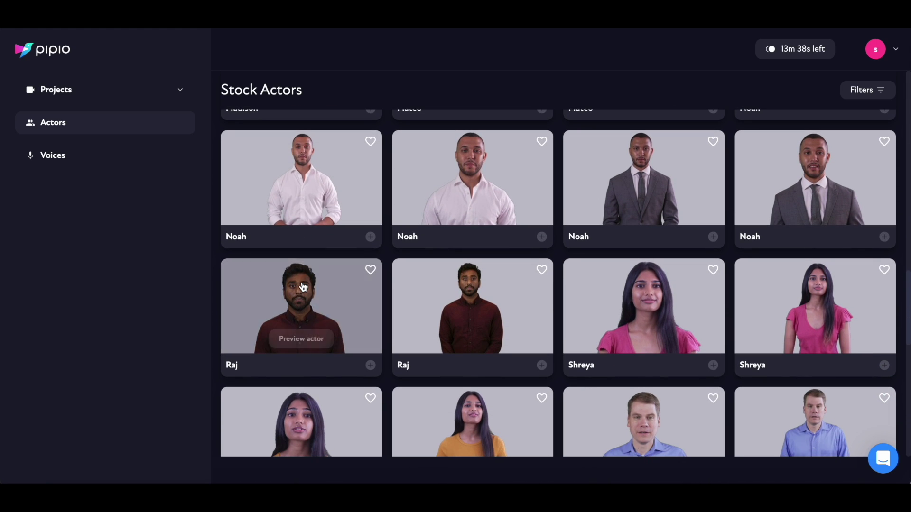
# - Open the voices library and look through the stock voices with their languages and styles
pyautogui.click(127, 163)
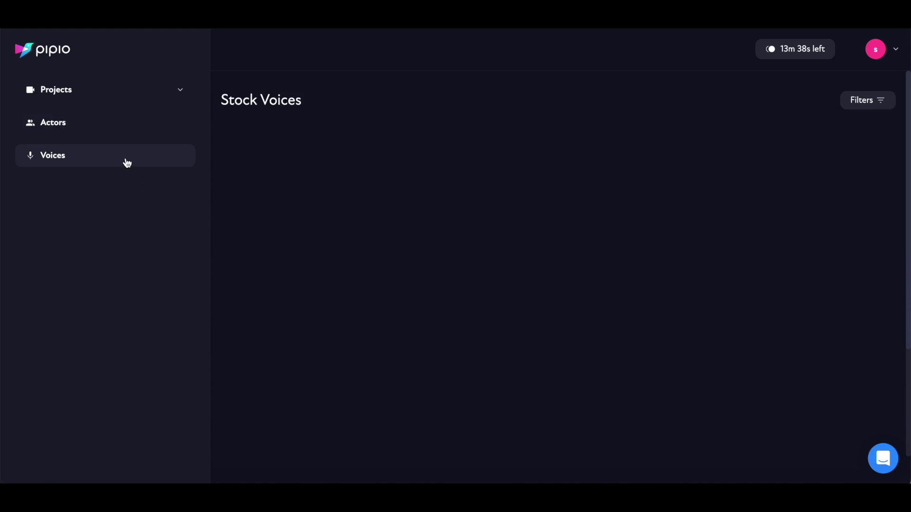
pyautogui.scroll(-5, 366, 305)
pyautogui.scroll(-8, 366, 308)
pyautogui.scroll(-2, 366, 308)
pyautogui.scroll(-2, 367, 308)
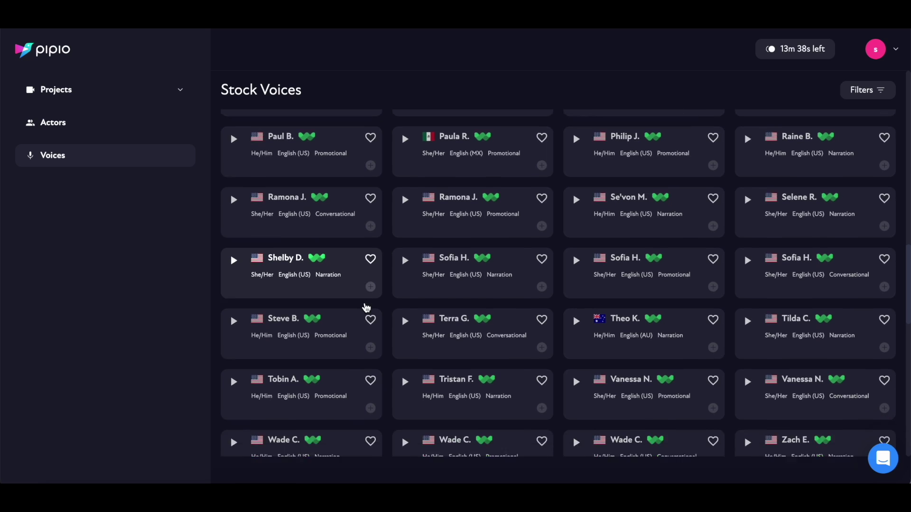
pyautogui.scroll(20, 561, 308)
pyautogui.scroll(-6, 561, 309)
pyautogui.scroll(-1, 563, 309)
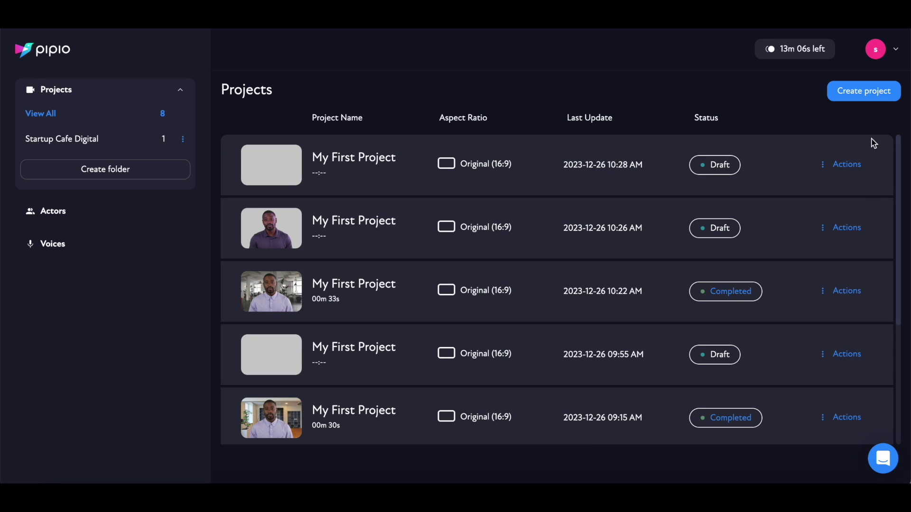
# - Create a new project and add the stock actor Devon in the dark purple shirt to the scene
pyautogui.click(856, 100)
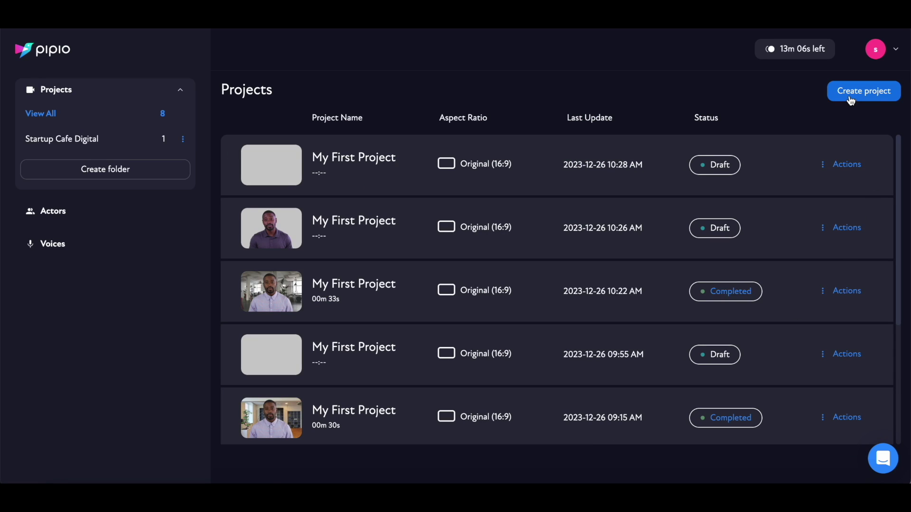
pyautogui.scroll(-1, 223, 366)
pyautogui.scroll(-7, 224, 367)
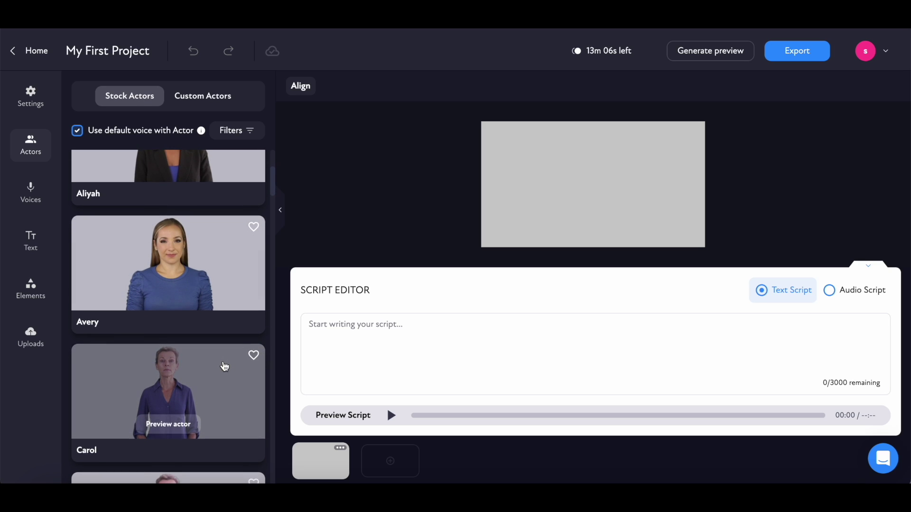
pyautogui.scroll(-5, 224, 366)
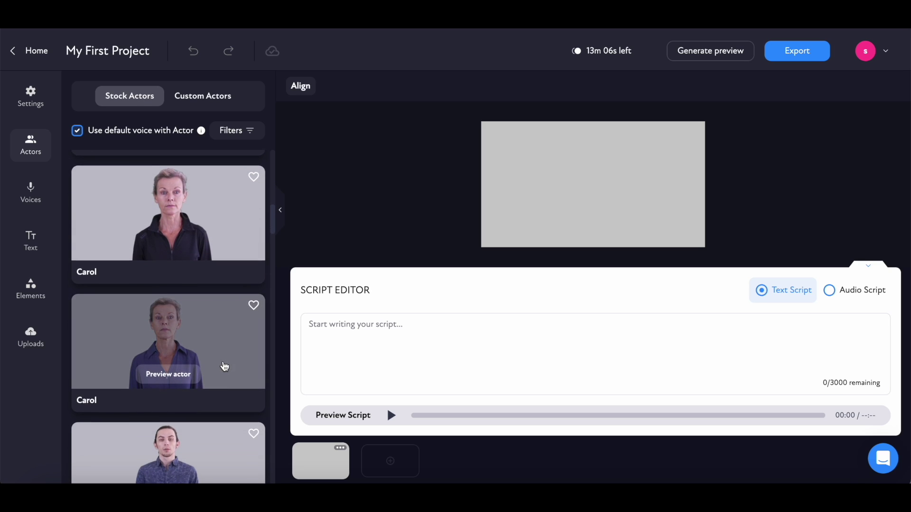
pyautogui.scroll(-6, 224, 367)
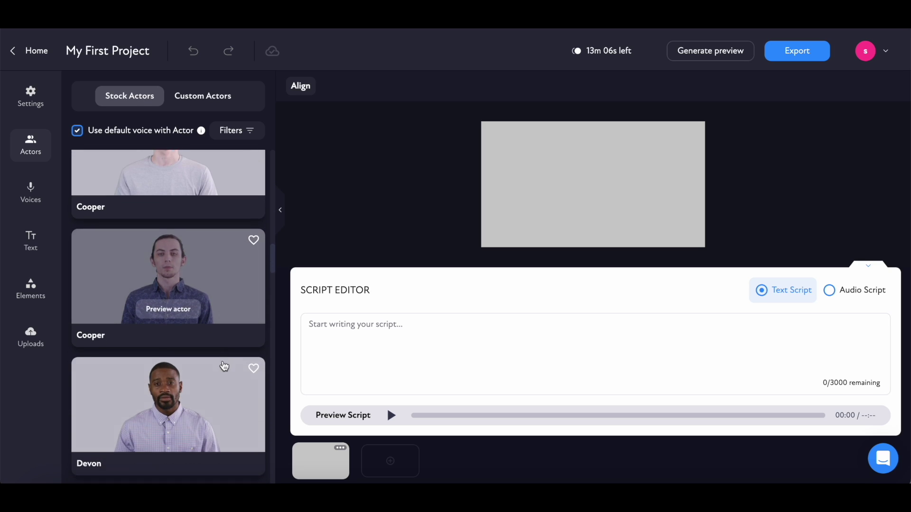
pyautogui.scroll(-3, 224, 366)
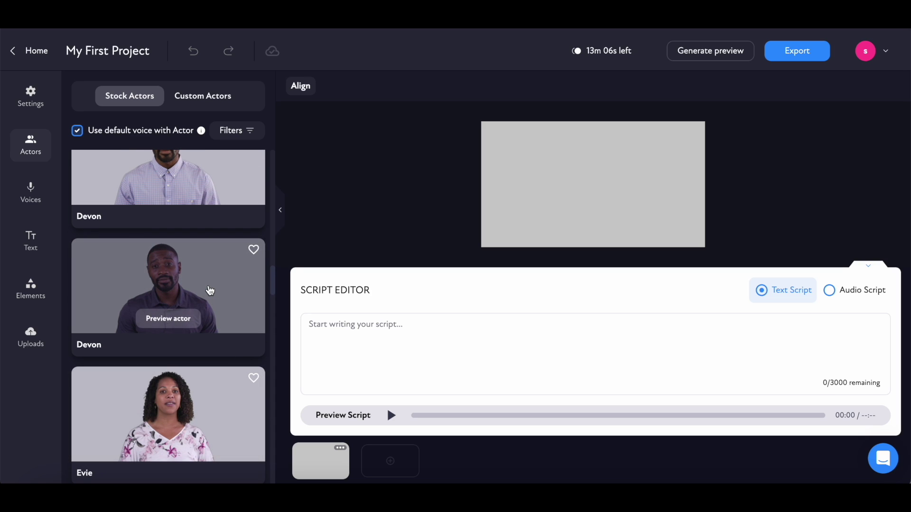
pyautogui.click(211, 291)
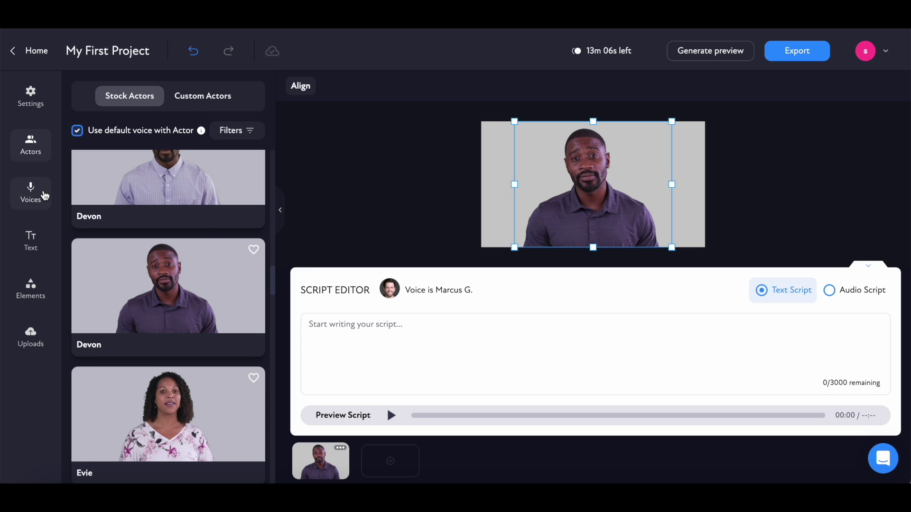
# - Examine the project's stock voices and the language, gender and style options for filtering them
pyautogui.click(44, 195)
pyautogui.scroll(-8, 198, 299)
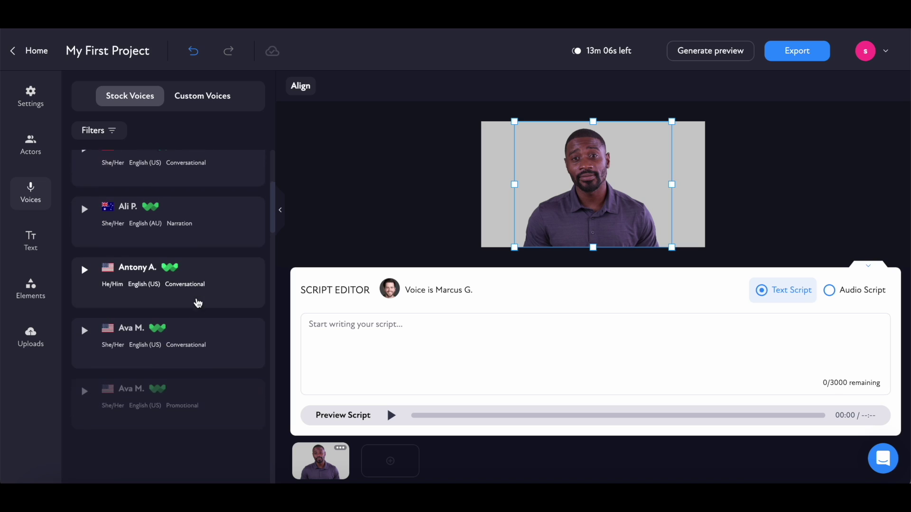
pyautogui.scroll(-2, 197, 301)
pyautogui.scroll(10, 198, 301)
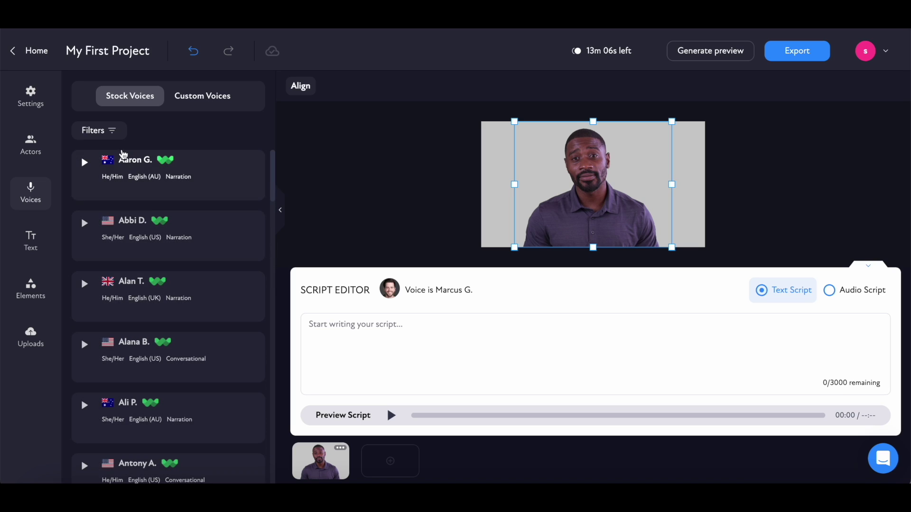
pyautogui.click(114, 137)
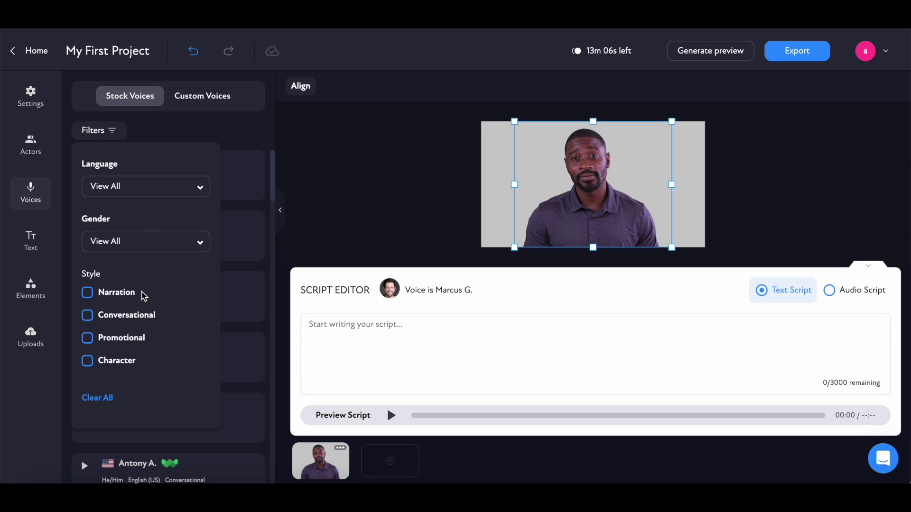
pyautogui.click(232, 214)
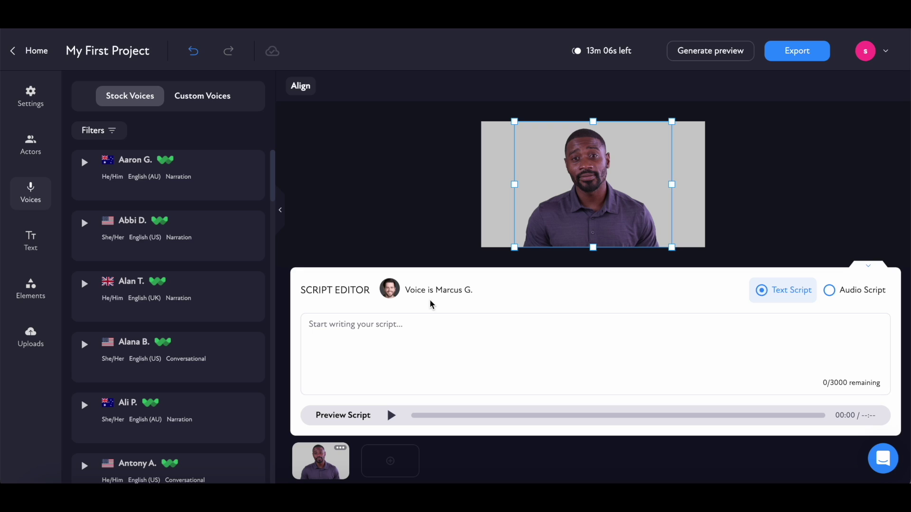
pyautogui.scroll(-6, 186, 358)
pyautogui.scroll(-8, 186, 358)
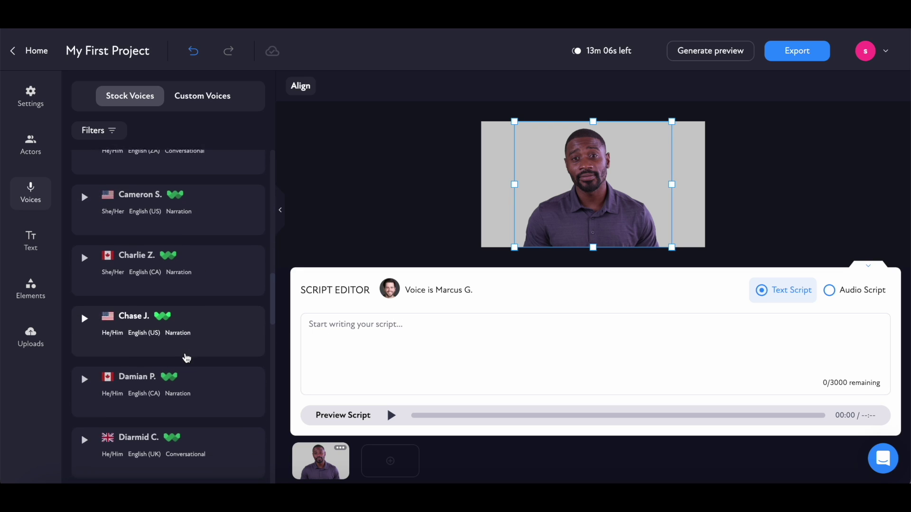
pyautogui.scroll(-1, 186, 358)
# - Check the audio script option, return to the text script and paste the Pipio review script beginning "Hello everyone! In this video"
pyautogui.click(352, 337)
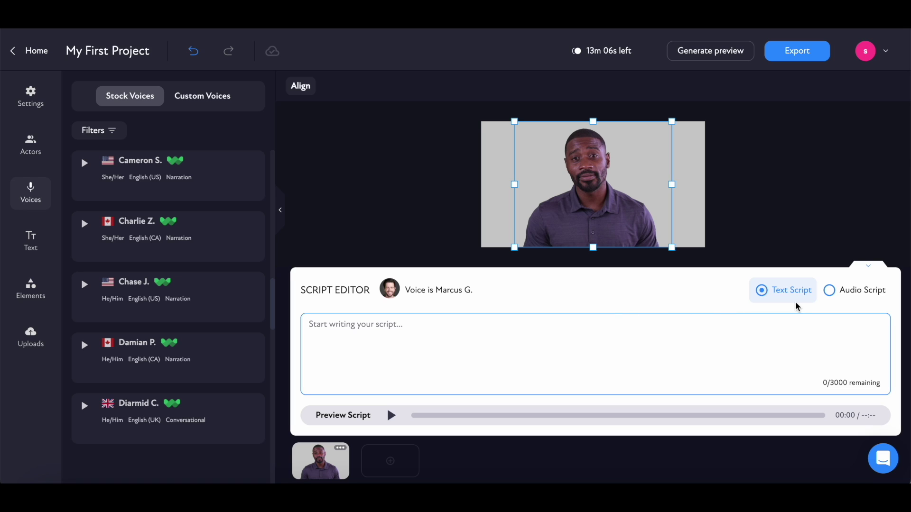
pyautogui.click(827, 290)
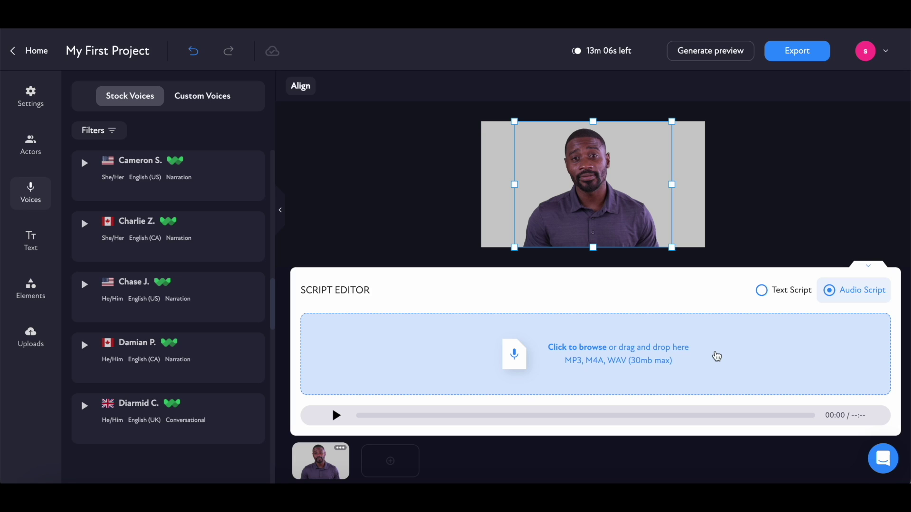
pyautogui.click(761, 291)
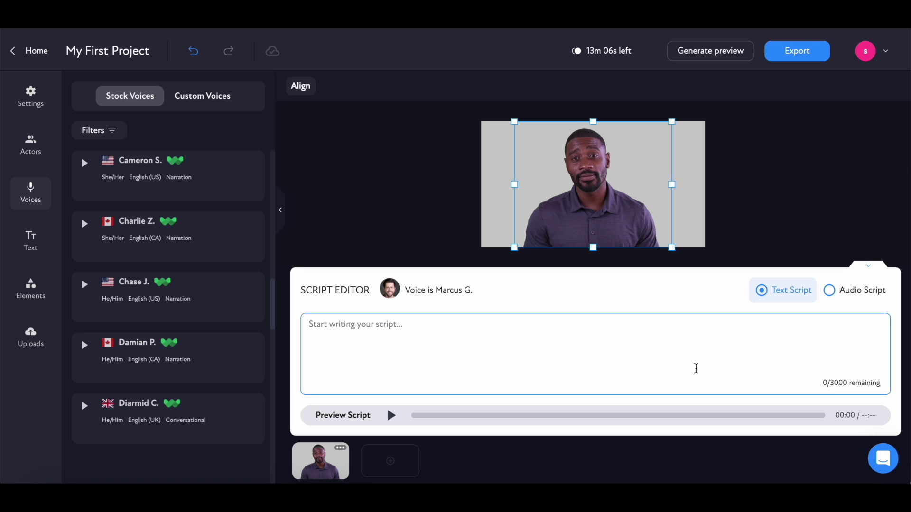
pyautogui.hotkey('ctrl', 'v')
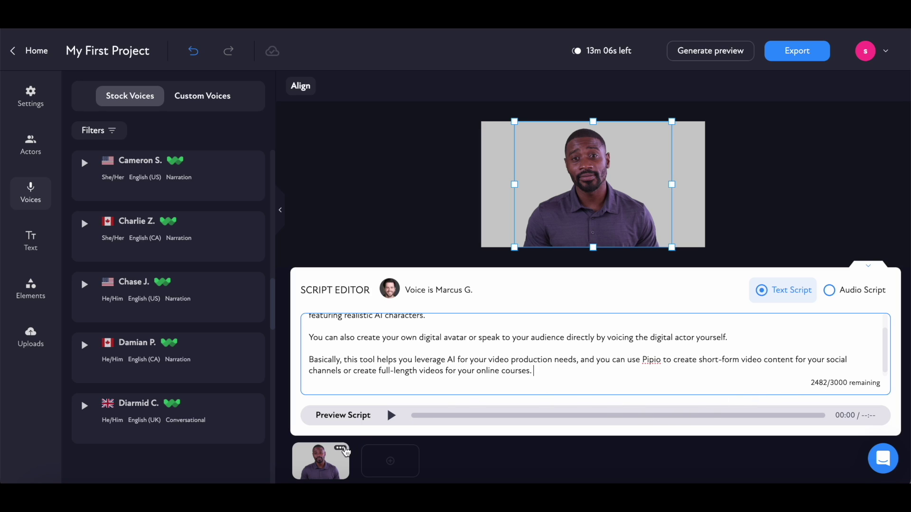
# - Duplicate the actor clip and clear the whole script in the duplicate
pyautogui.click(345, 449)
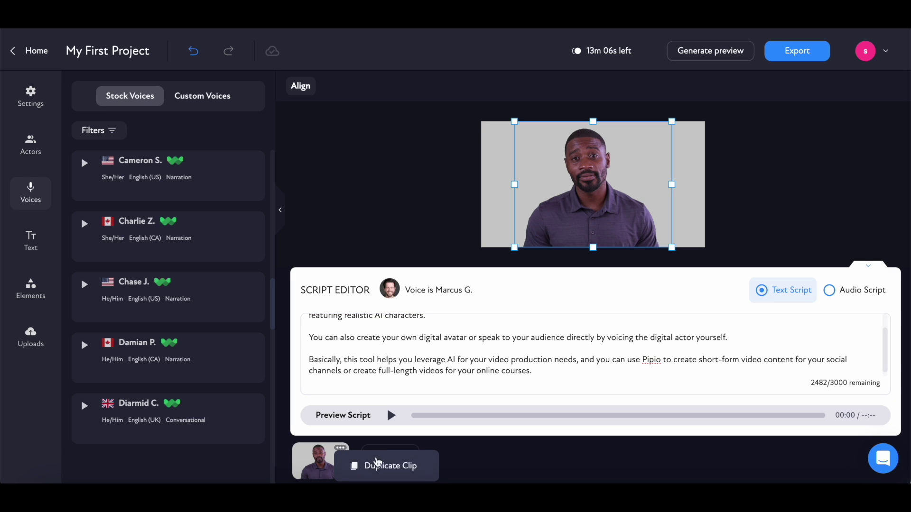
pyautogui.click(380, 466)
pyautogui.click(567, 371)
pyautogui.hotkey('ctrl', 'a')
pyautogui.press('BackSpace')
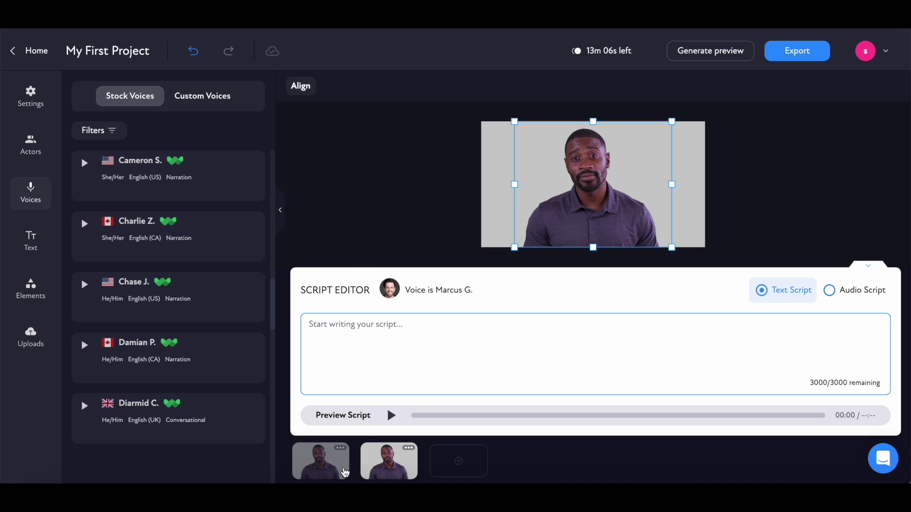
# - Switch between the two clips and delete the duplicated one
pyautogui.click(332, 474)
pyautogui.click(387, 457)
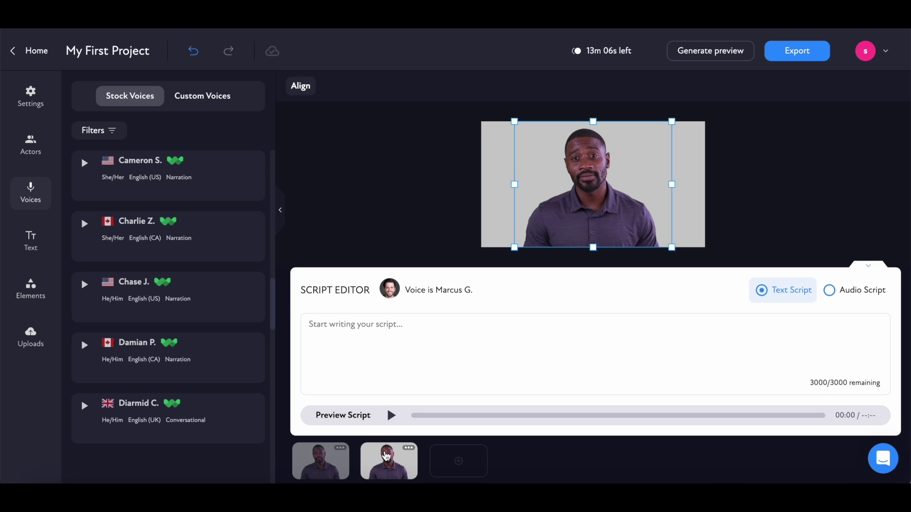
pyautogui.click(409, 448)
pyautogui.click(450, 403)
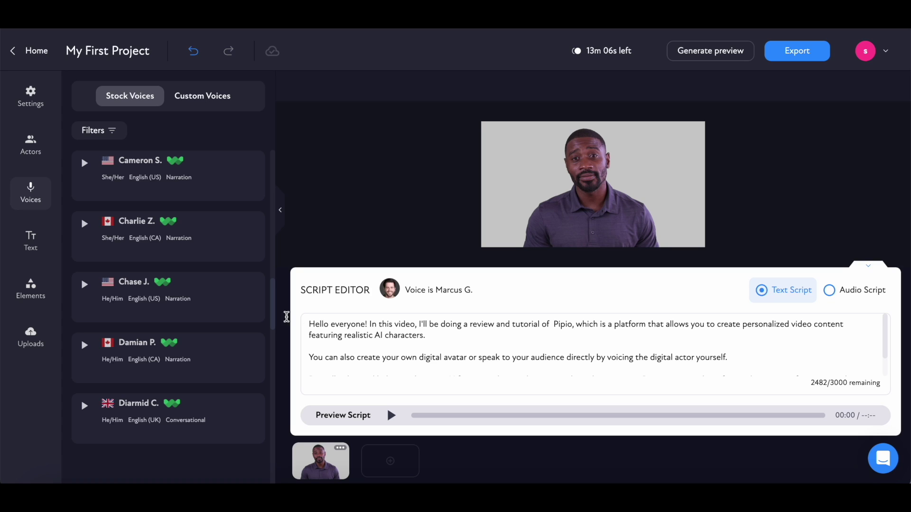
# - Browse the stock photos and videos, add the blurred office video to the scene and move it backwards behind the actor
pyautogui.click(29, 288)
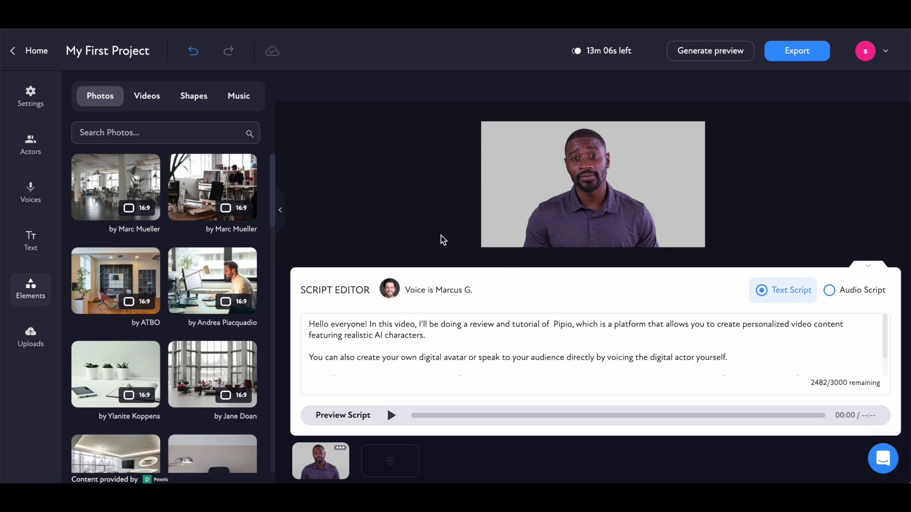
pyautogui.scroll(-1, 116, 190)
pyautogui.scroll(-6, 116, 190)
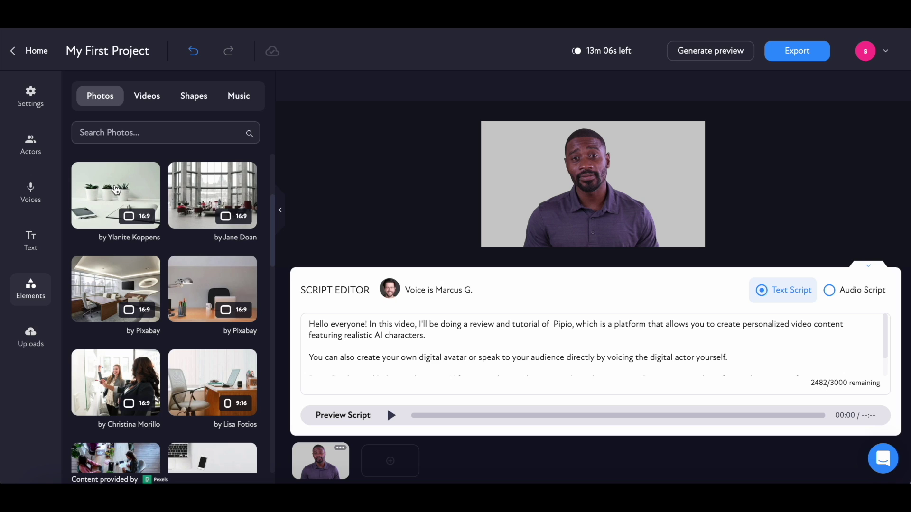
pyautogui.scroll(7, 126, 186)
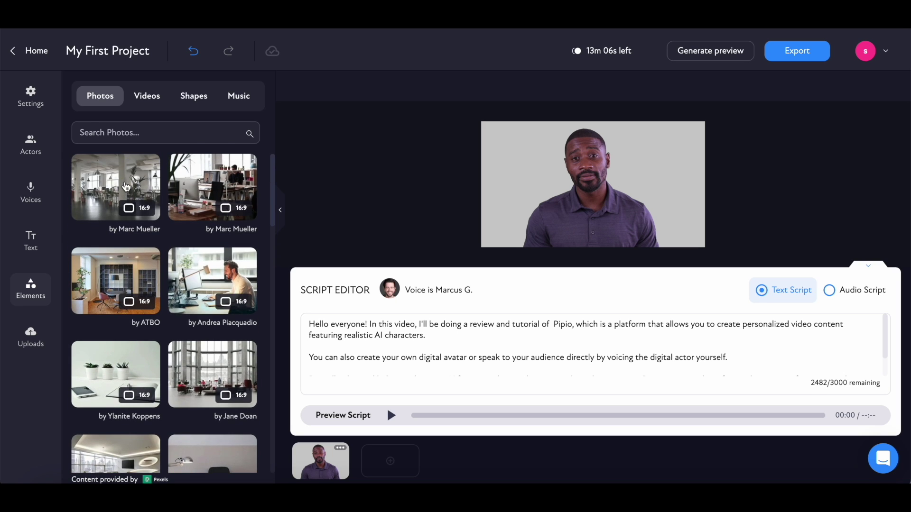
pyautogui.scroll(-6, 126, 186)
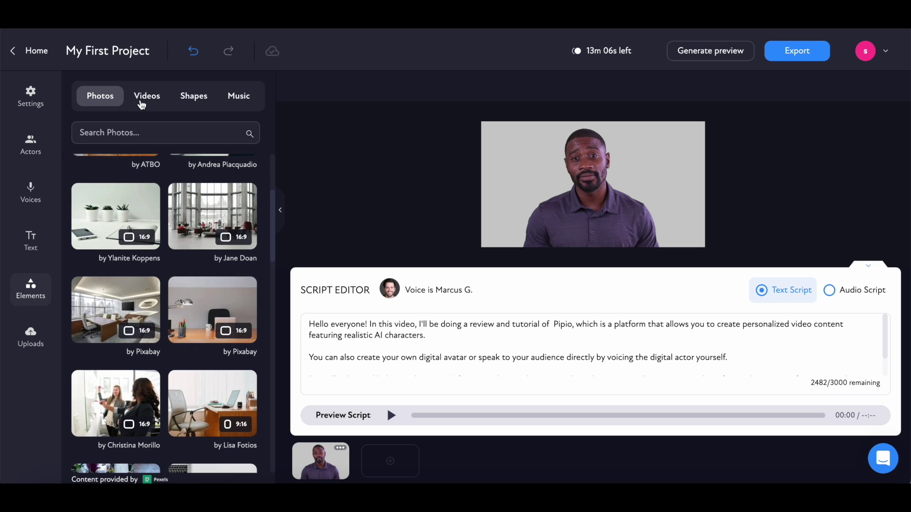
pyautogui.click(141, 97)
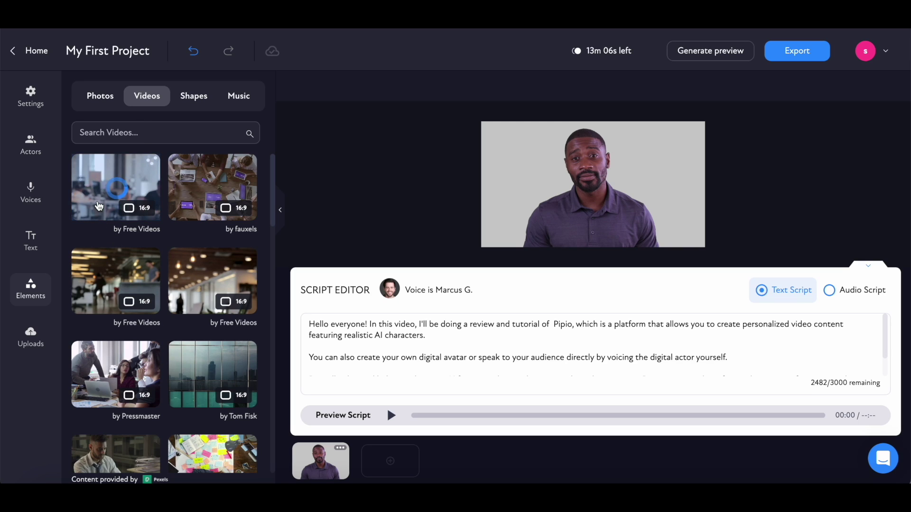
pyautogui.click(99, 205)
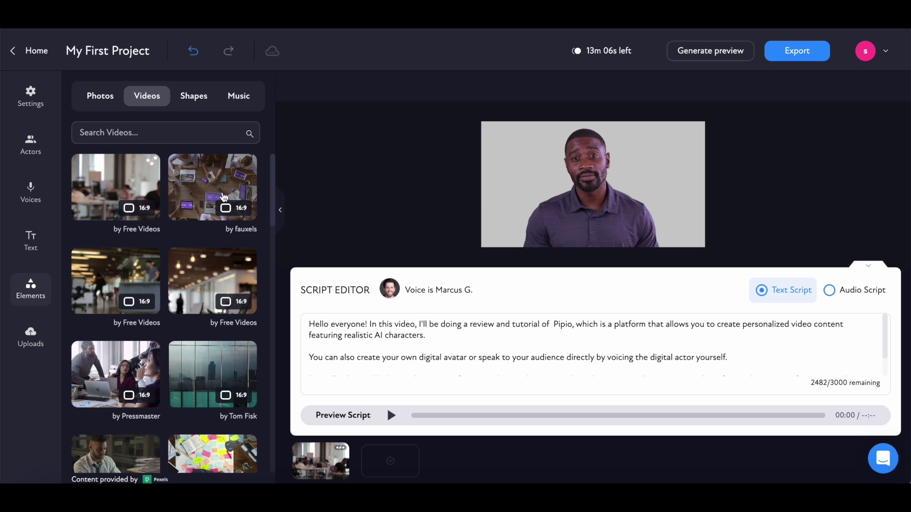
pyautogui.rightClick(663, 172)
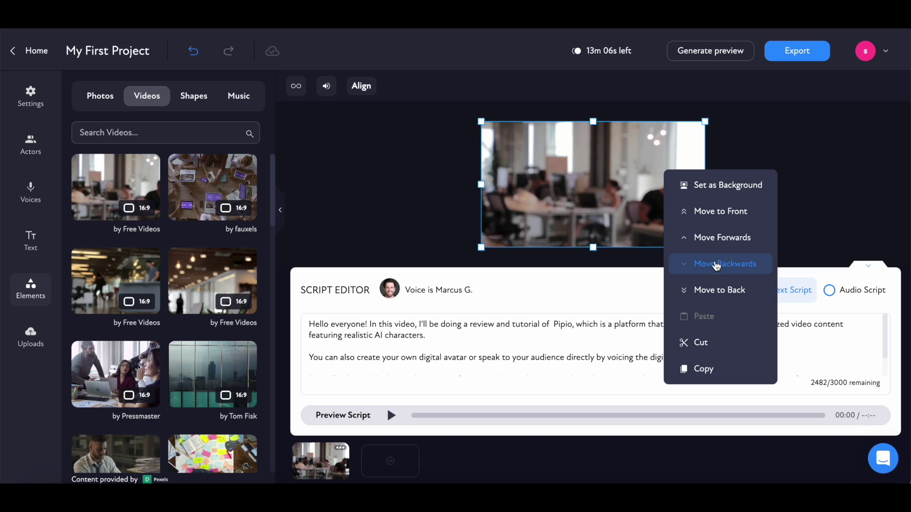
pyautogui.click(717, 265)
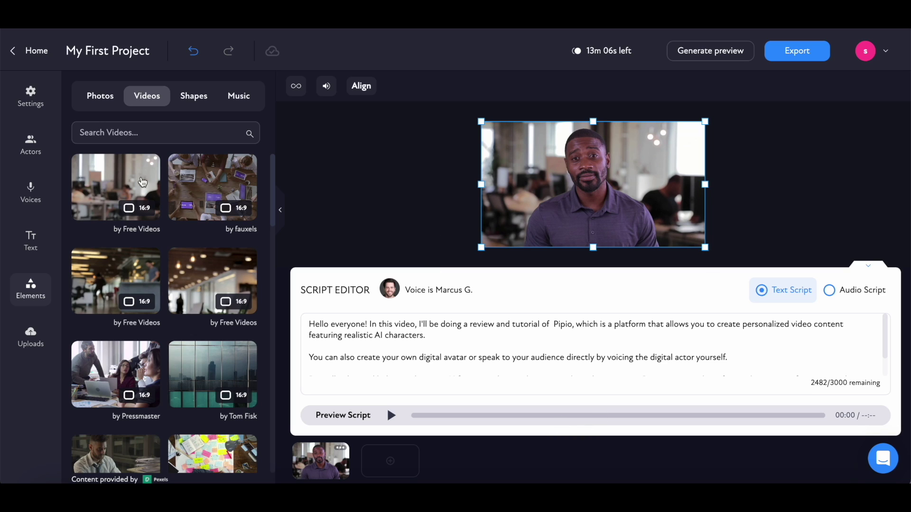
# - Look through the stock music and add the track "Company" by 2TECH-AUDIO to the project
pyautogui.click(238, 97)
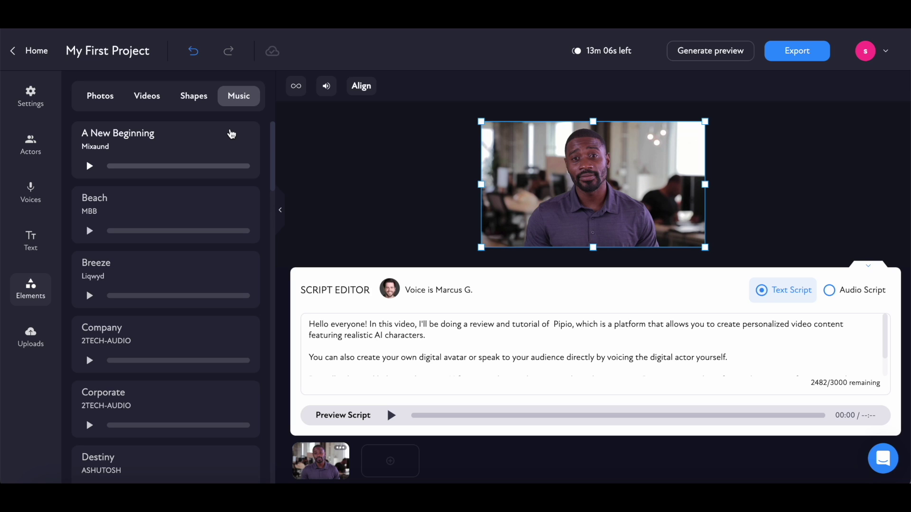
pyautogui.scroll(-9, 150, 284)
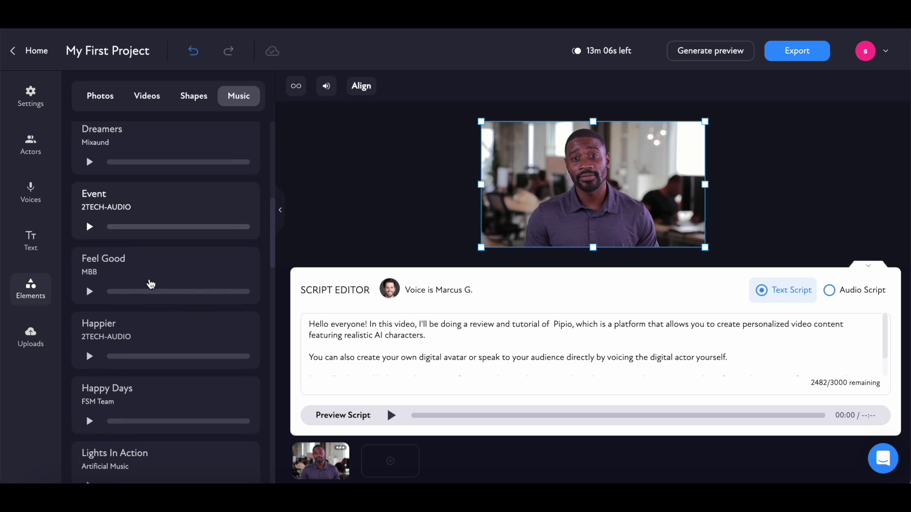
pyautogui.scroll(6, 150, 284)
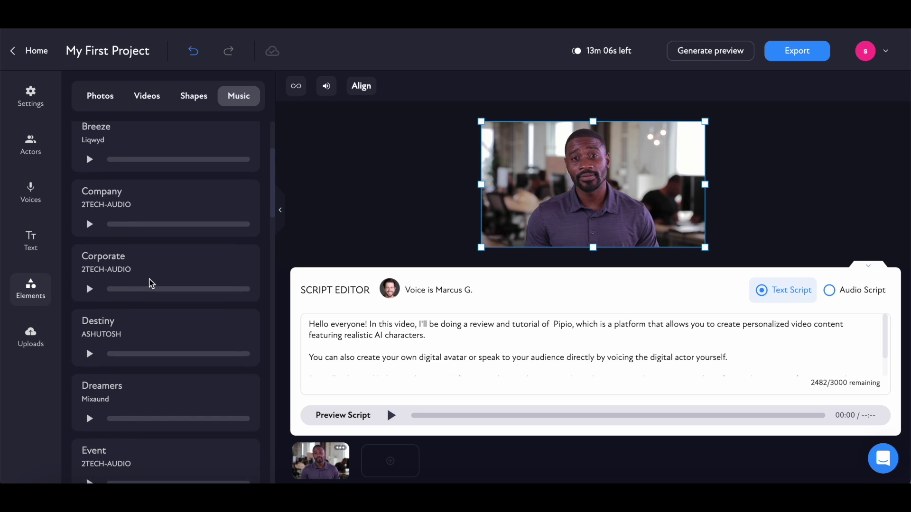
pyautogui.scroll(1, 191, 270)
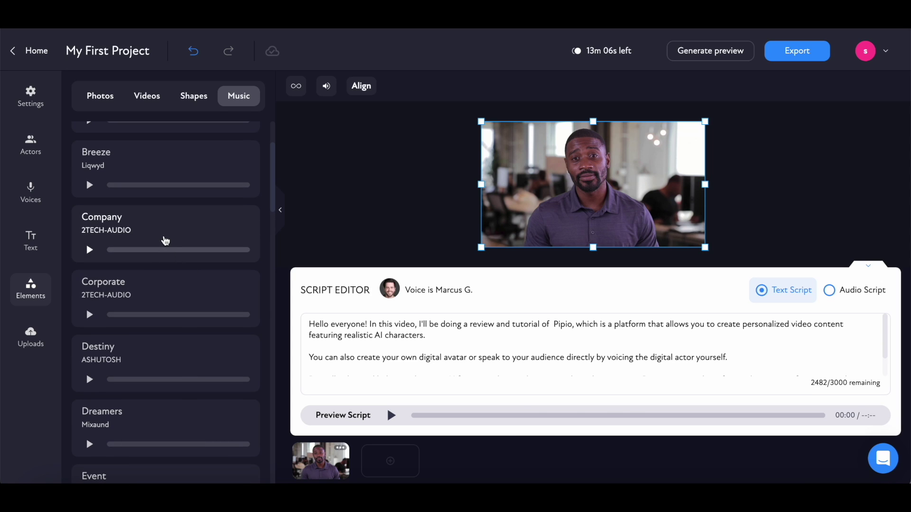
pyautogui.click(165, 240)
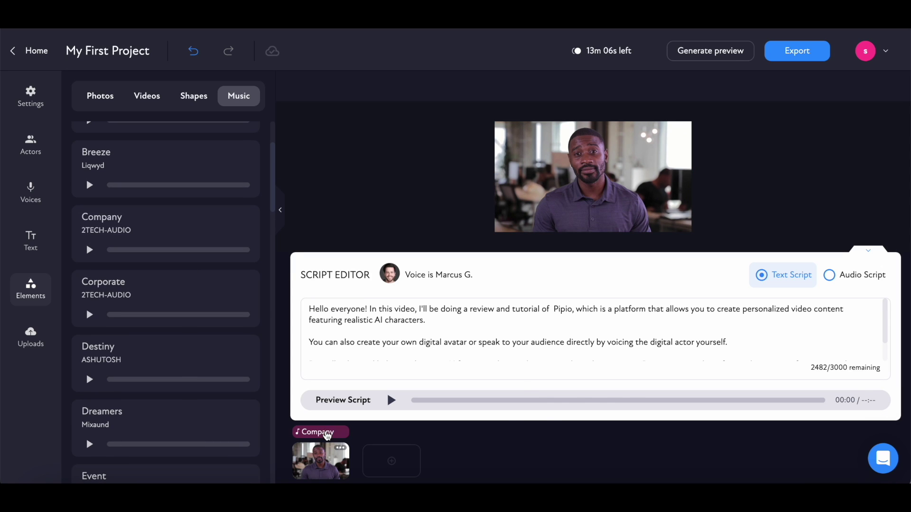
# - Set the Company music track's volume to 16 and fit the track to the project
pyautogui.click(327, 436)
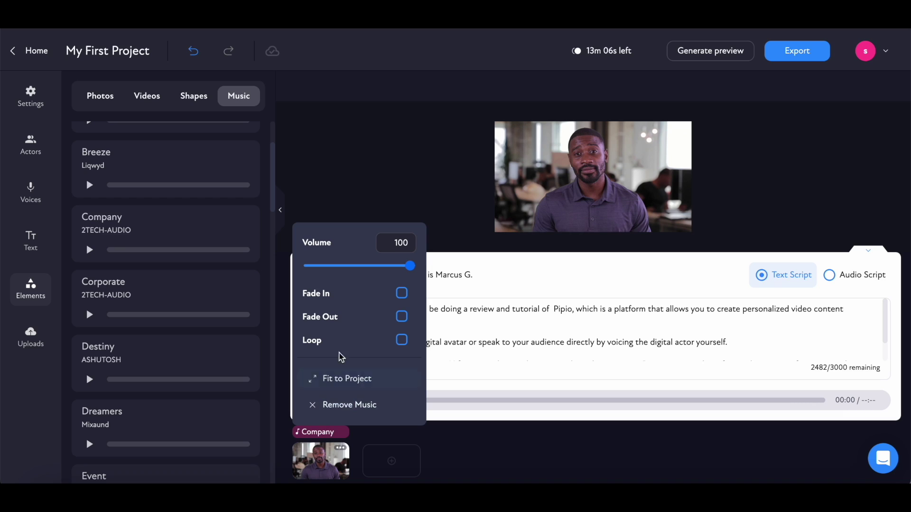
pyautogui.moveTo(404, 269); pyautogui.dragTo(378, 270)
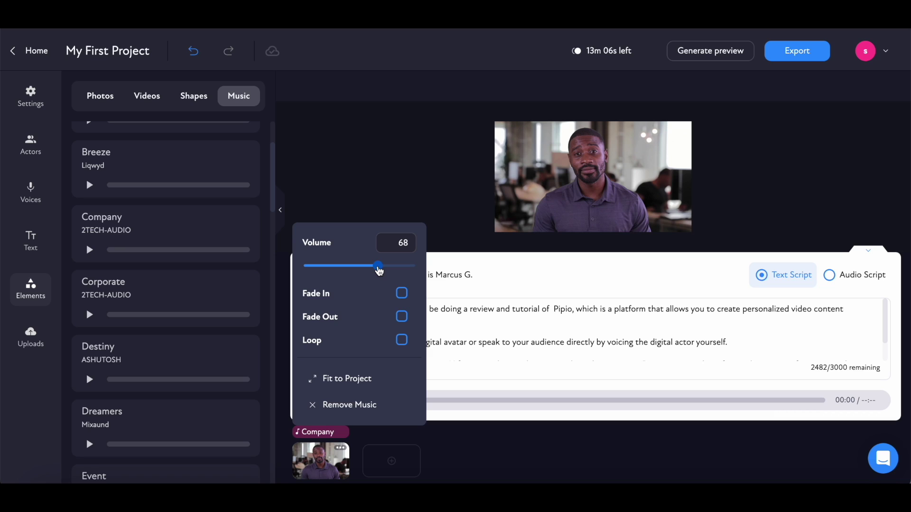
pyautogui.moveTo(379, 269); pyautogui.dragTo(326, 273)
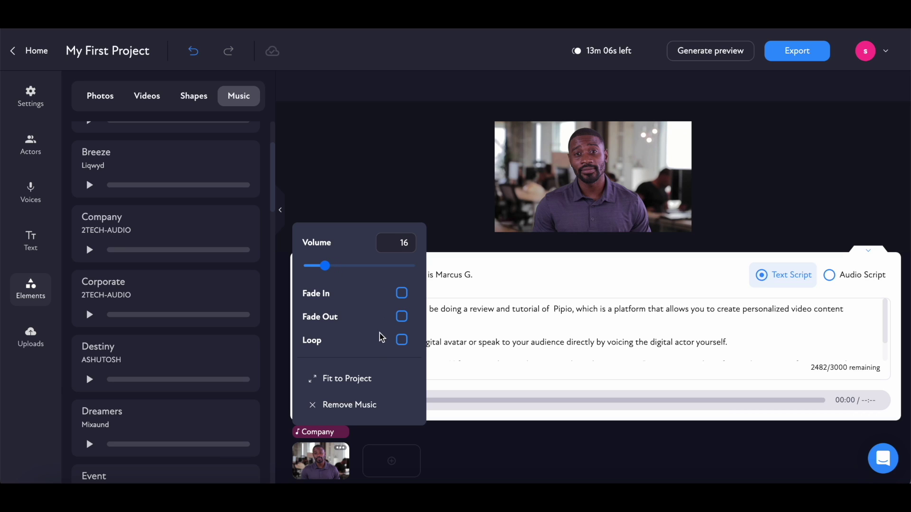
pyautogui.click(363, 379)
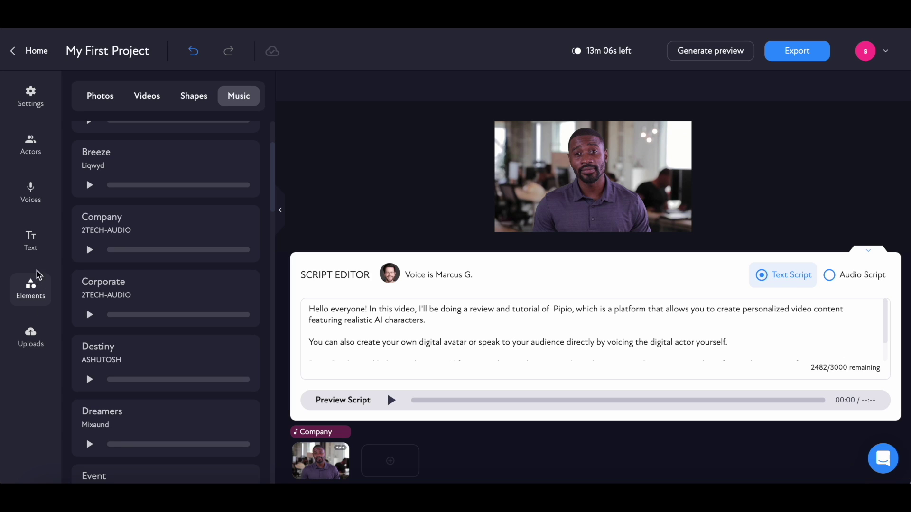
# - Add the uploaded 99signals logo image to the scene and place it in the video frame's upper-right corner
pyautogui.click(33, 253)
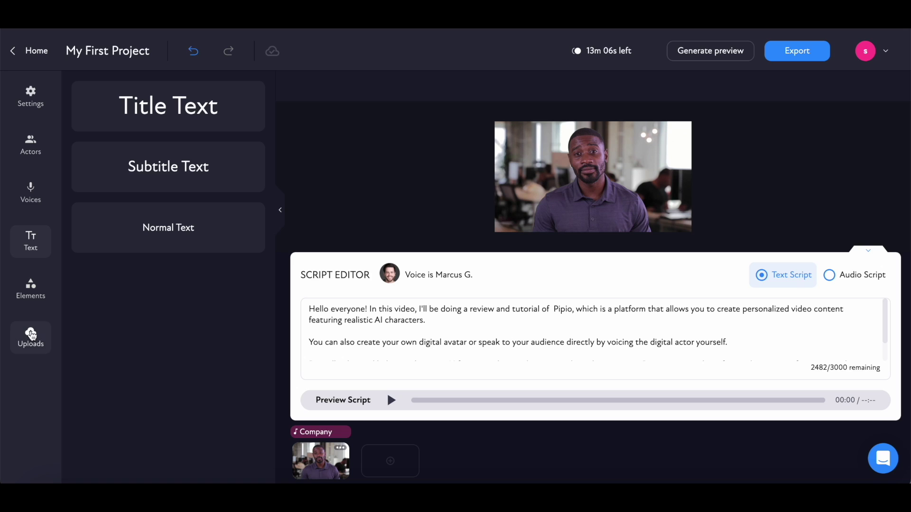
pyautogui.click(32, 335)
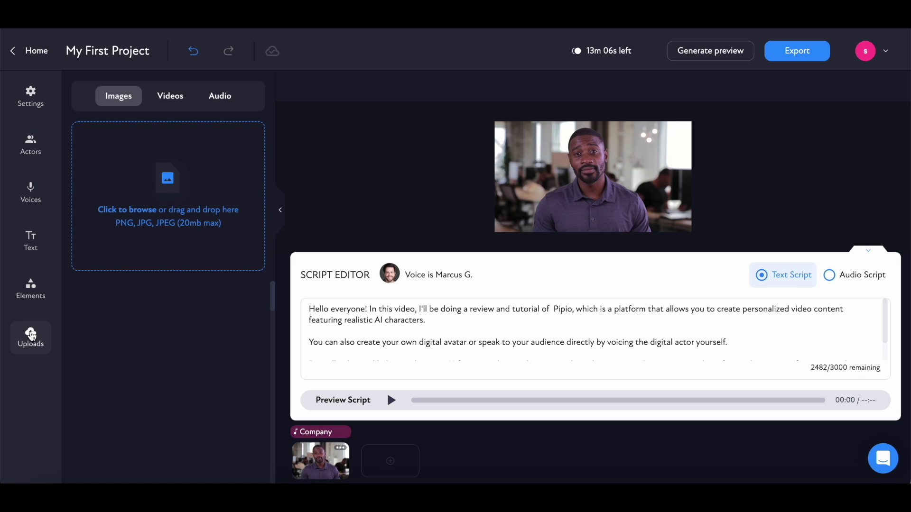
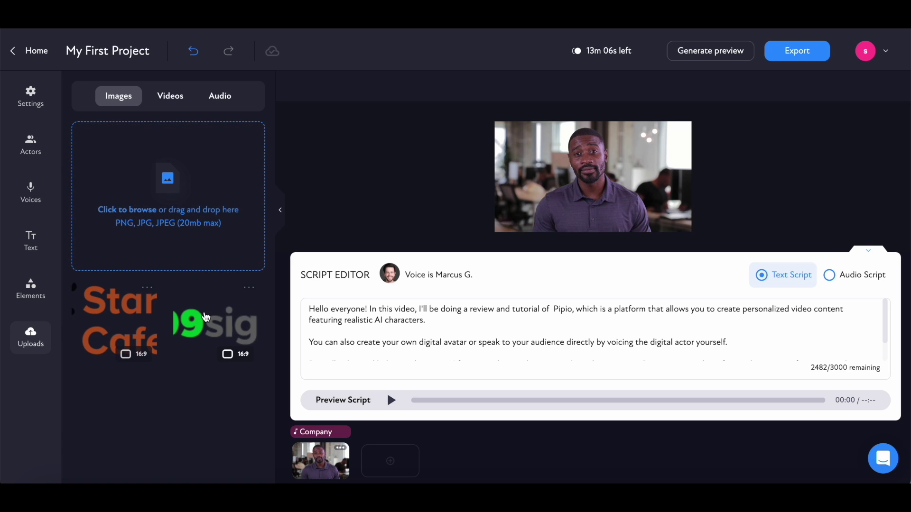
pyautogui.click(205, 317)
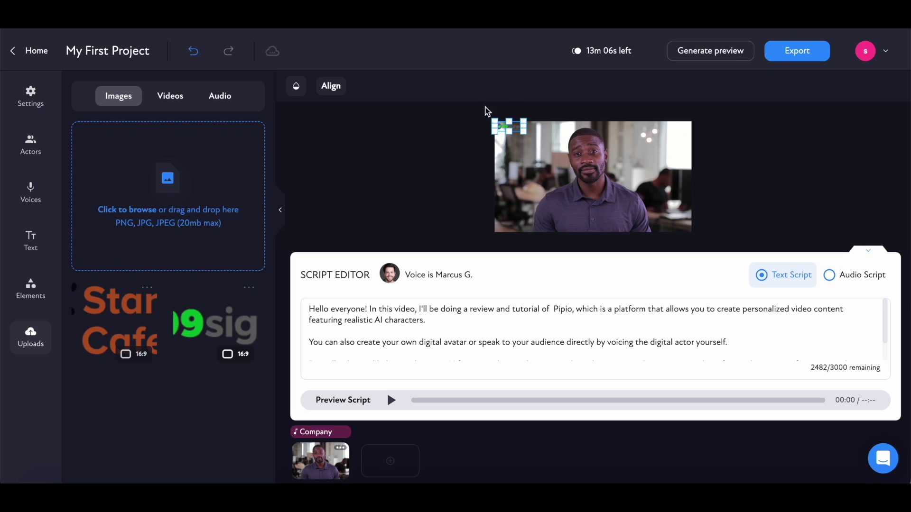
pyautogui.moveTo(514, 126); pyautogui.dragTo(674, 127)
# - Play the audio preview of the script with the current voice and read through the script's end
pyautogui.click(576, 332)
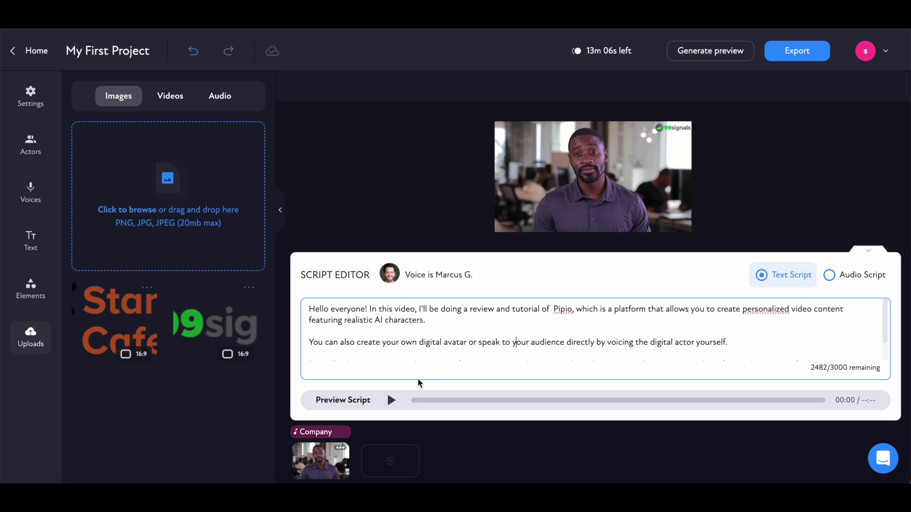
pyautogui.click(392, 401)
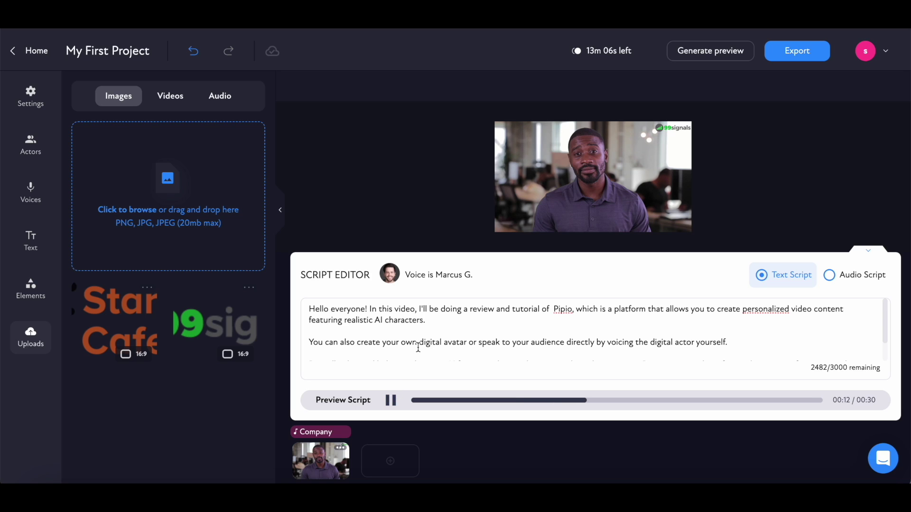
pyautogui.scroll(-2, 418, 347)
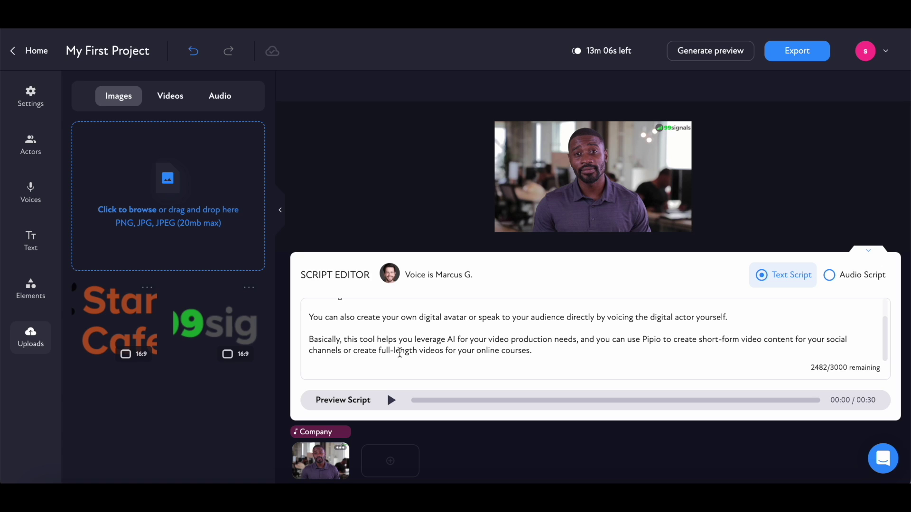
# - Look through the stock voices again for alternatives to the script's current voice
pyautogui.click(31, 195)
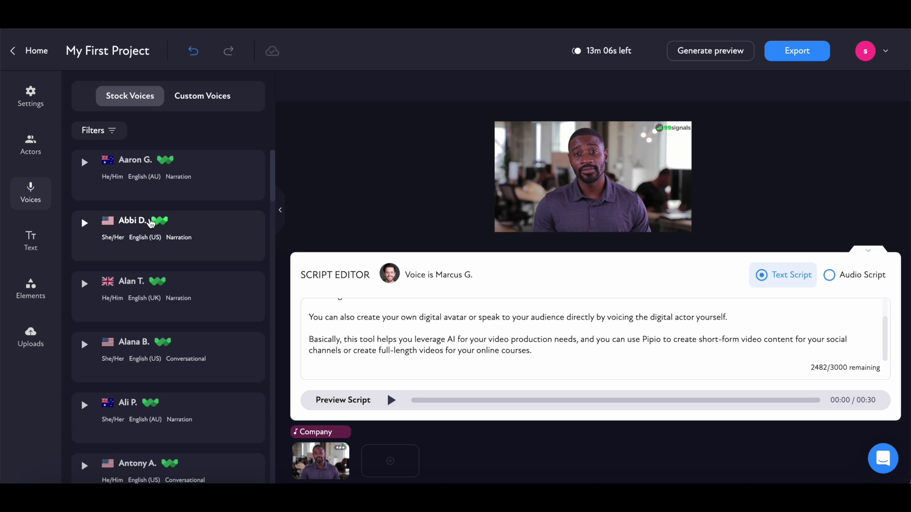
pyautogui.scroll(-3, 166, 435)
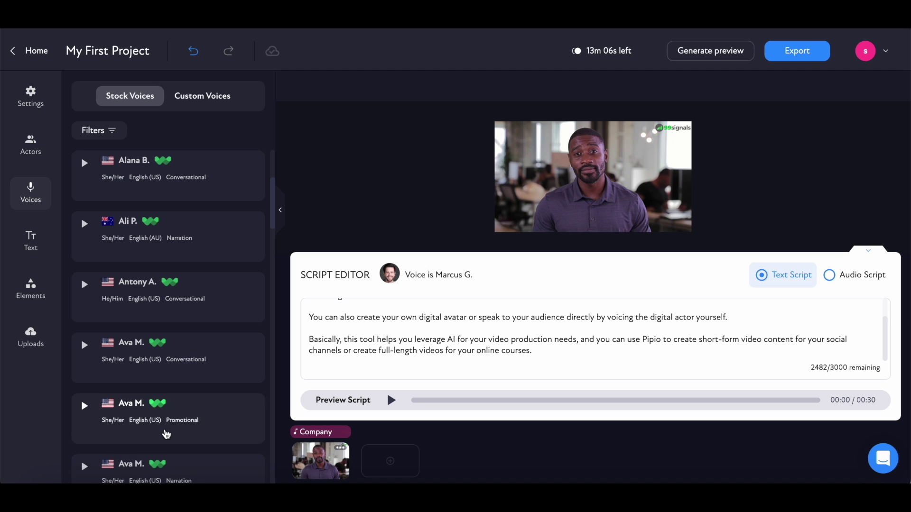
pyautogui.scroll(-1, 166, 434)
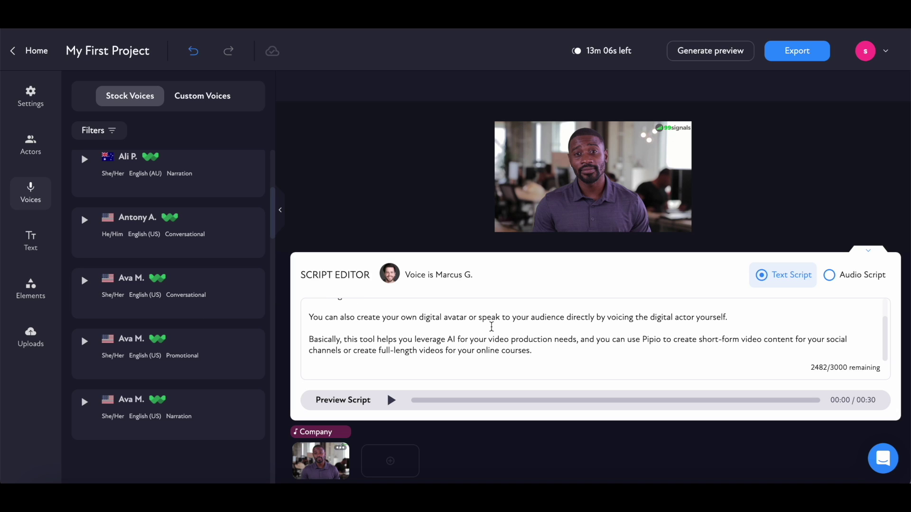
# - Generate the project's video preview, play it through, and close the preview
pyautogui.click(725, 58)
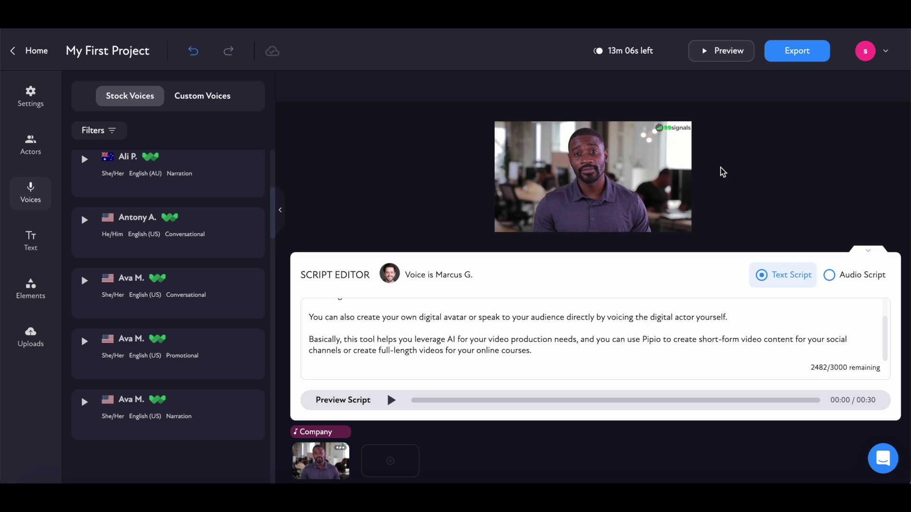
pyautogui.click(715, 59)
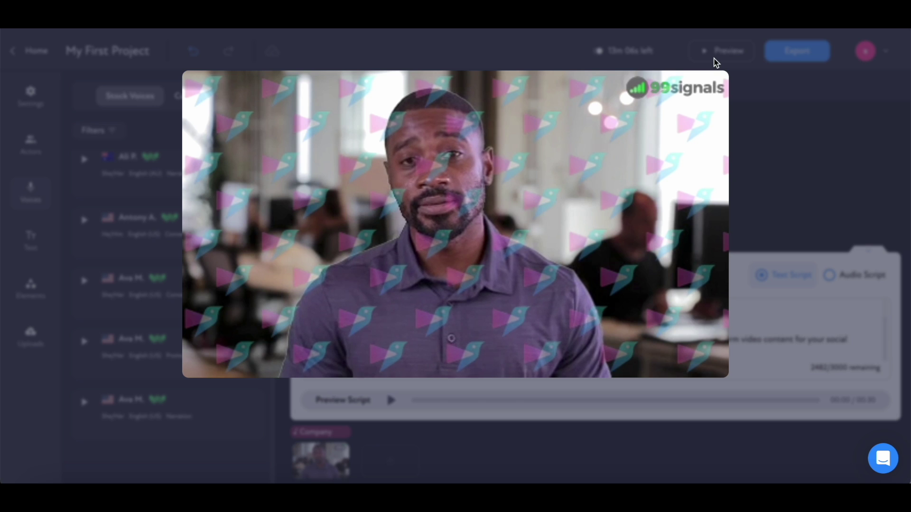
pyautogui.click(770, 105)
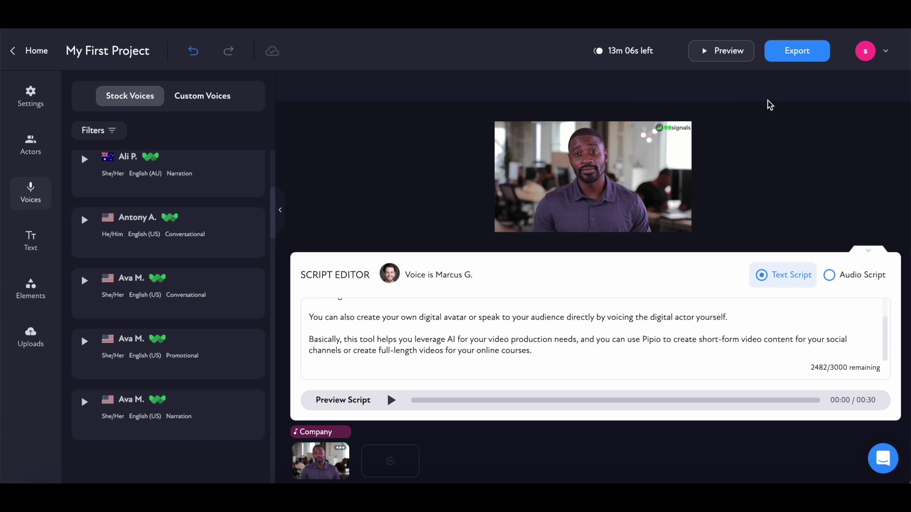
# - Export the project as a finished video, accepting the credit deduction for Clip 1
pyautogui.click(789, 62)
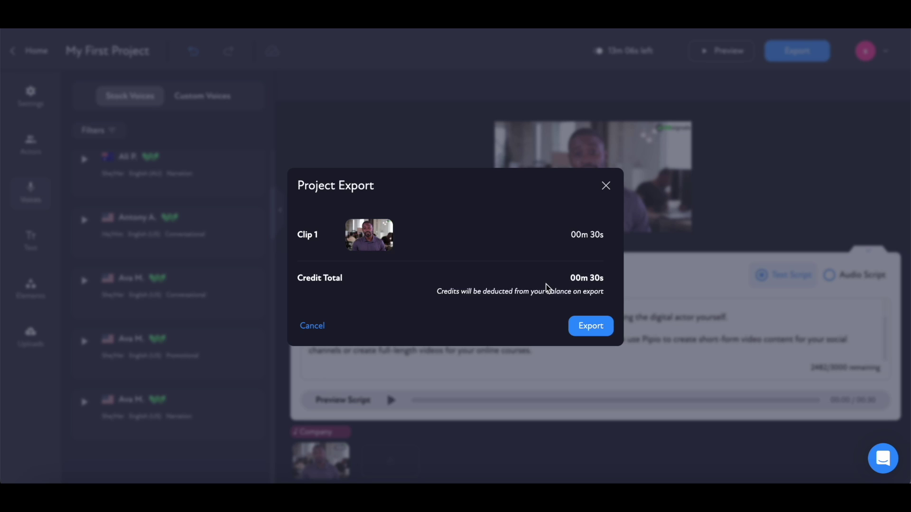
pyautogui.click(588, 327)
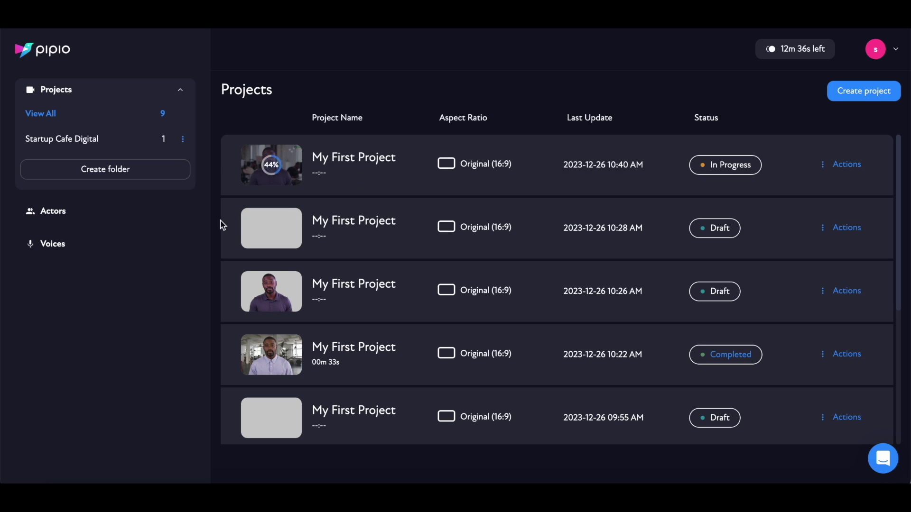
# - Look at the custom actor creation option among the actors and return to the projects list
pyautogui.click(94, 219)
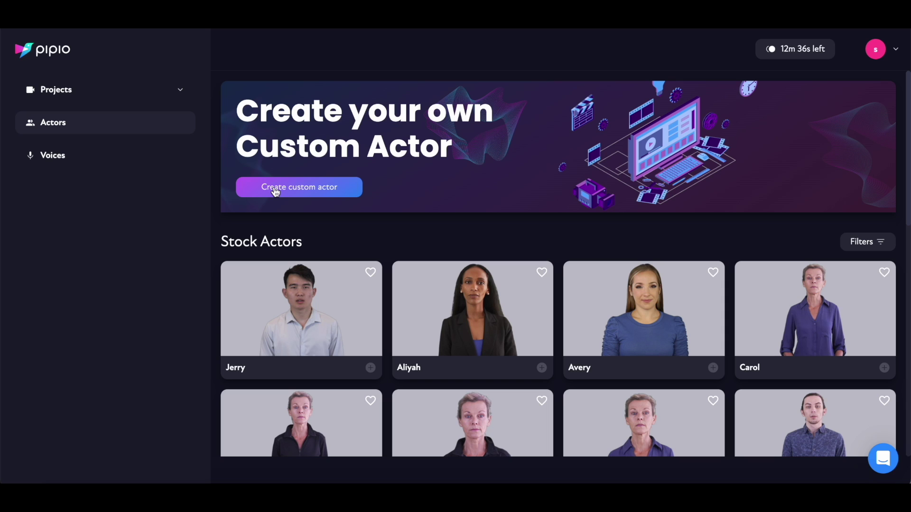
pyautogui.click(315, 191)
pyautogui.click(126, 98)
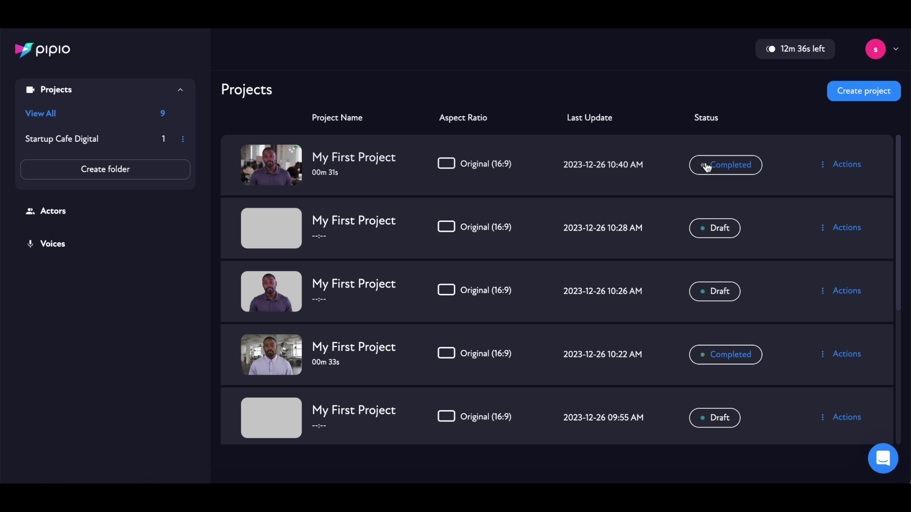
# - Play the completed export of the most recent My First Project, and close the video
pyautogui.click(706, 166)
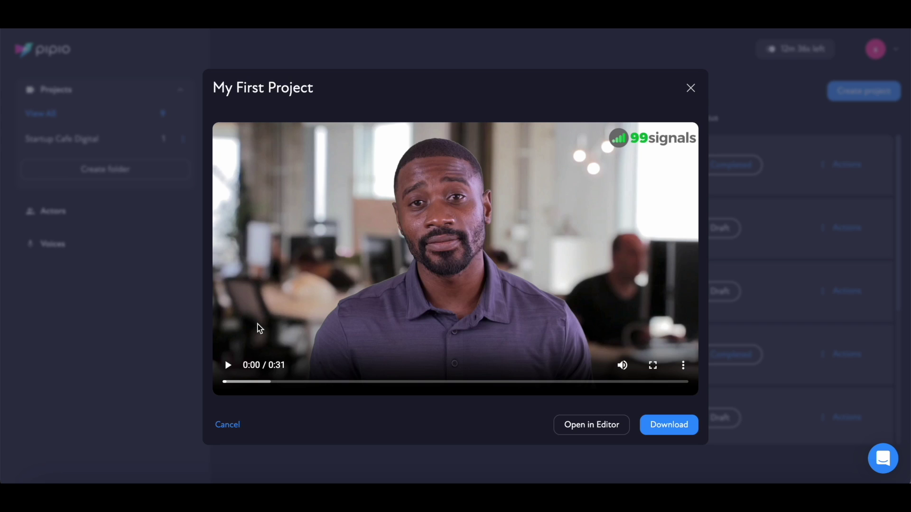
pyautogui.click(229, 366)
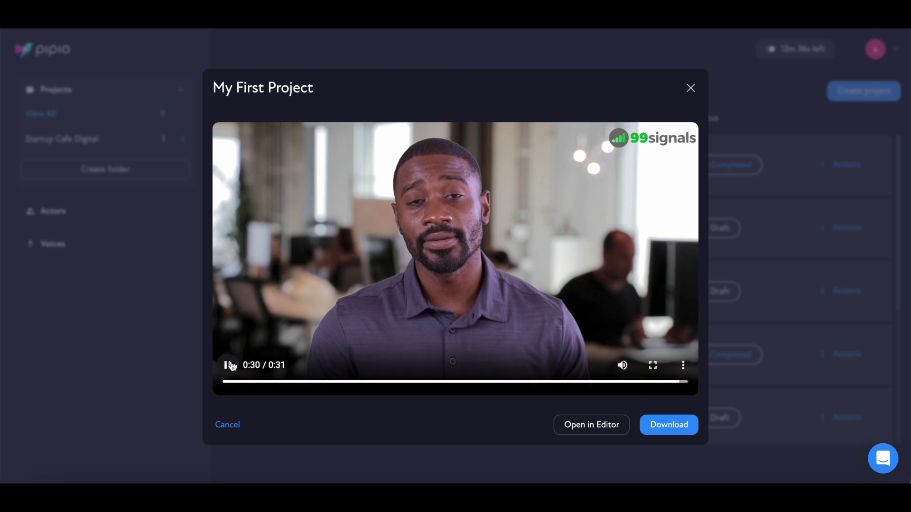
pyautogui.click(691, 88)
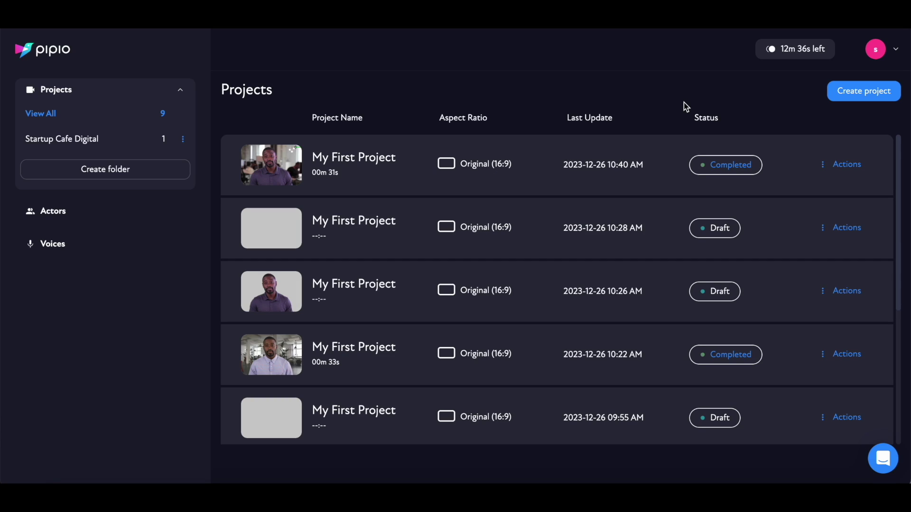